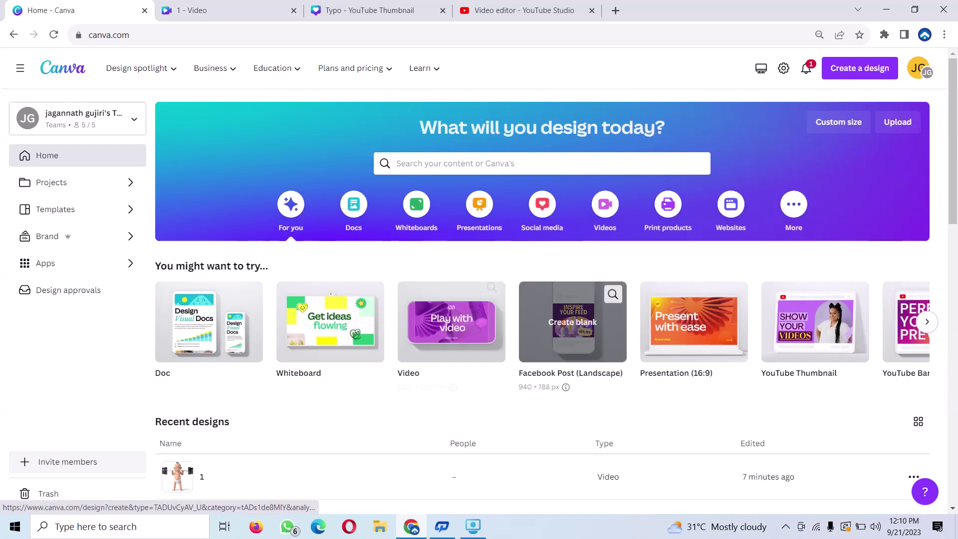
Step: Create a blank video design from the Video 'Create blank' card on the home page
left_click(451, 322)
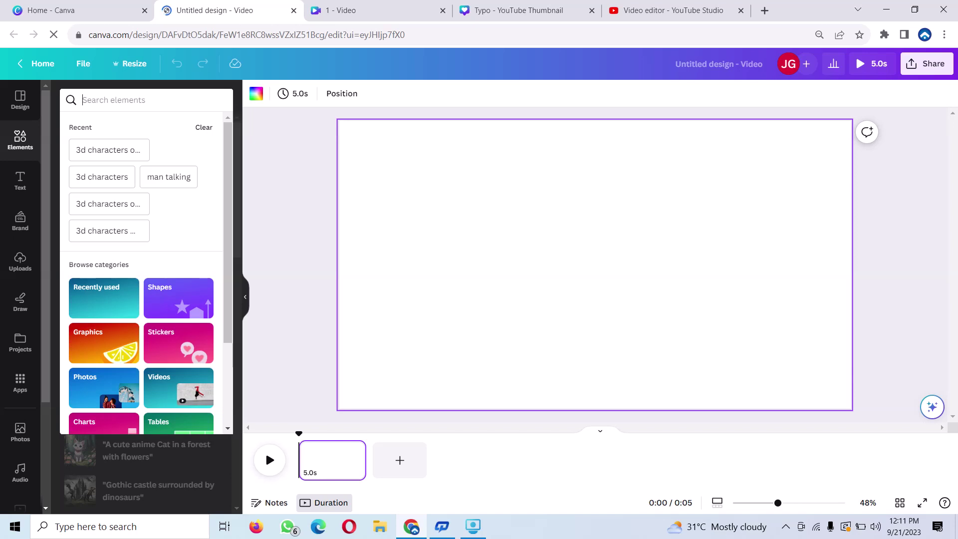
Step: Search elements for '3d characters' and limit the results to Graphics
type("3d")
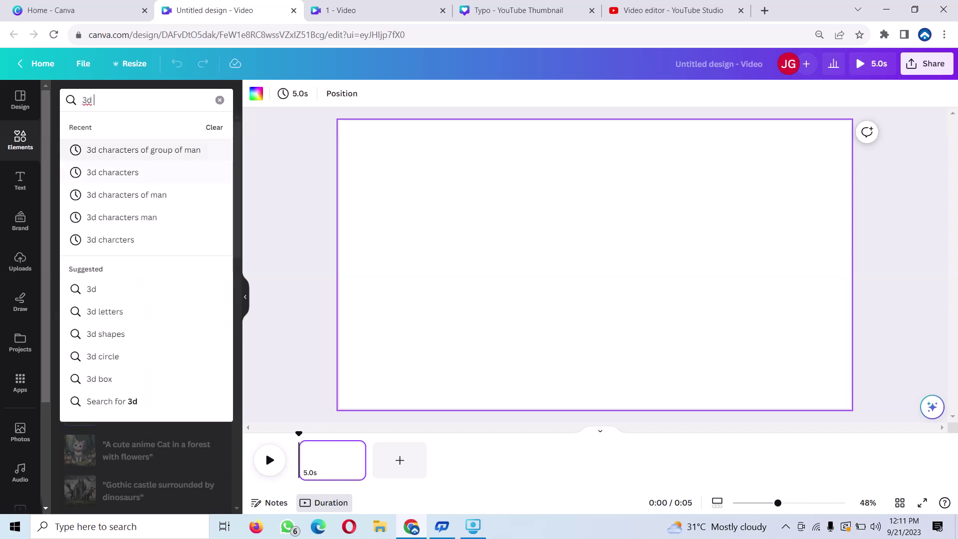
left_click(112, 172)
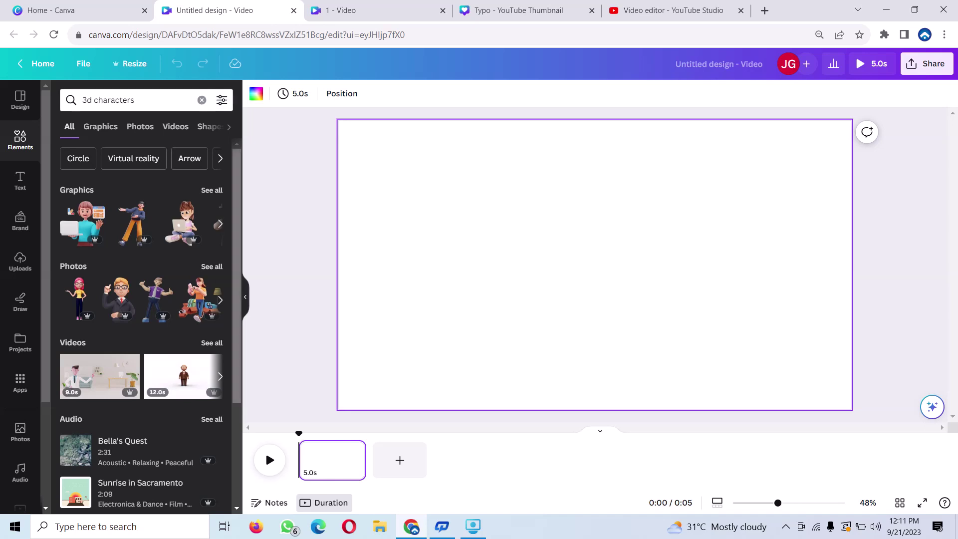
left_click(211, 190)
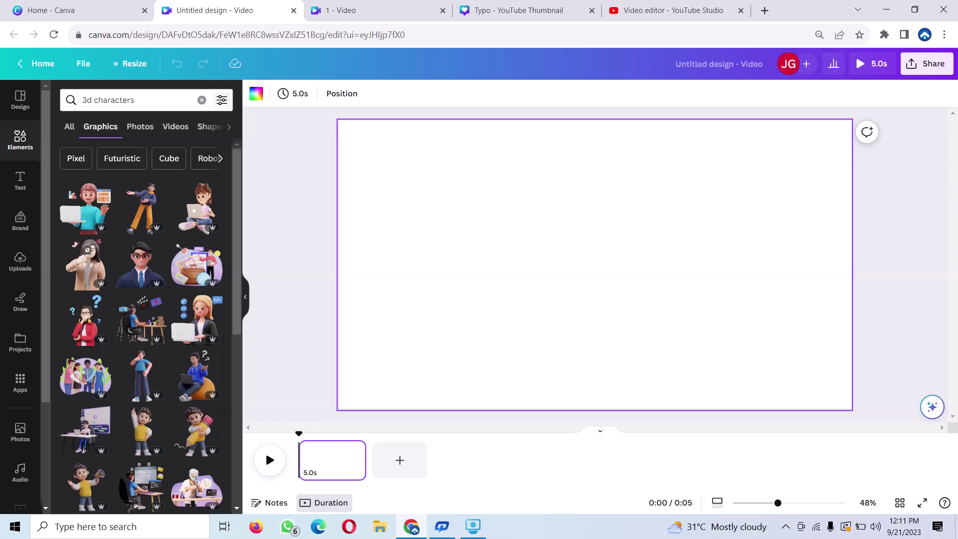
Step: Filter the 3d characters graphics to red (#E60C0C) animated items
left_click(221, 100)
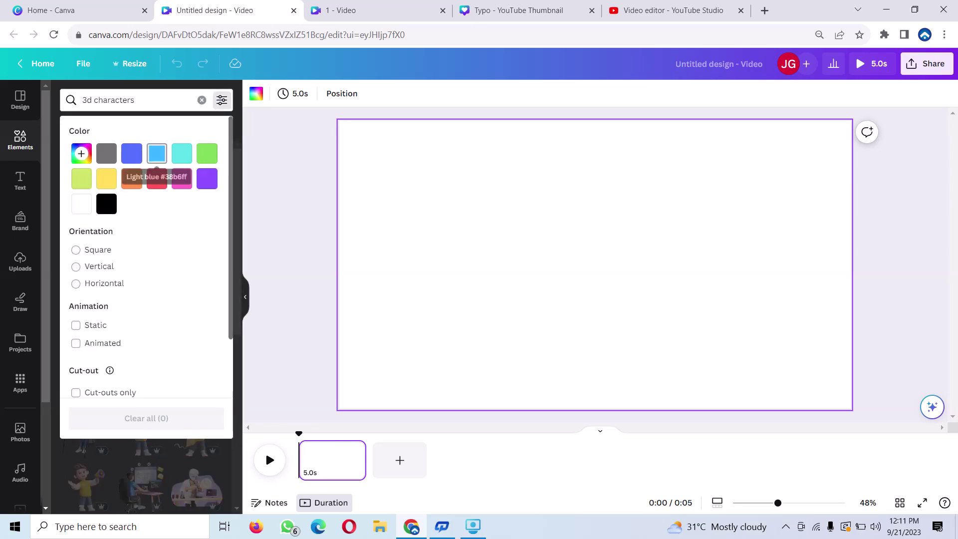
left_click(82, 153)
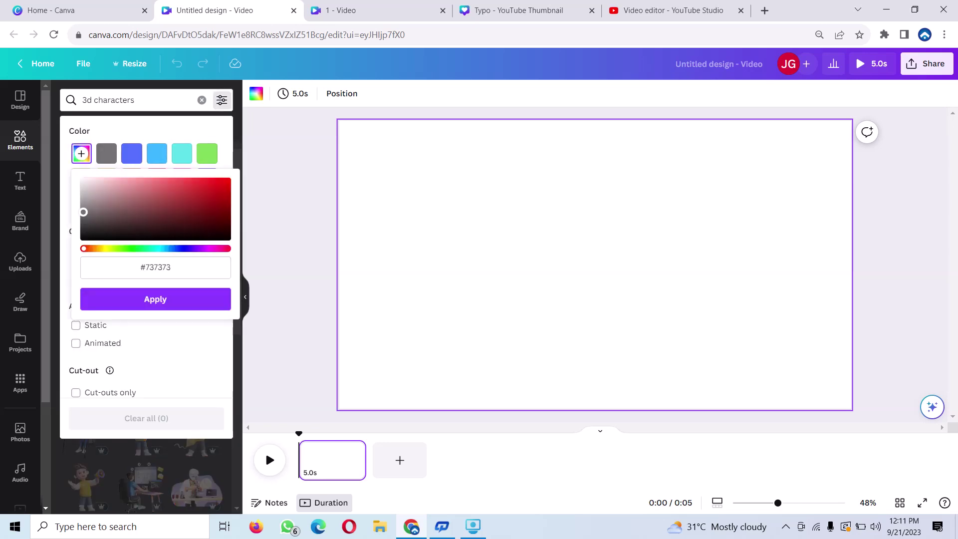
left_click(223, 184)
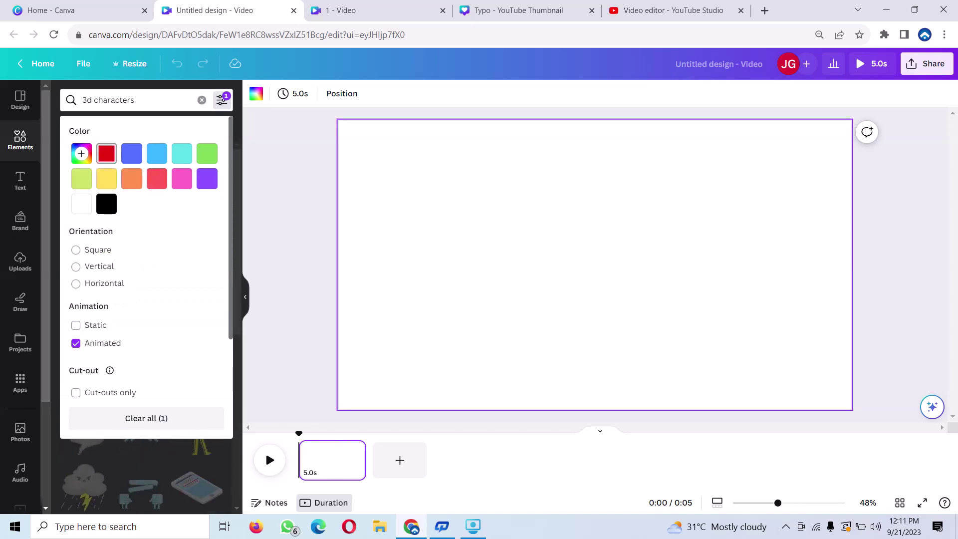
key("Escape")
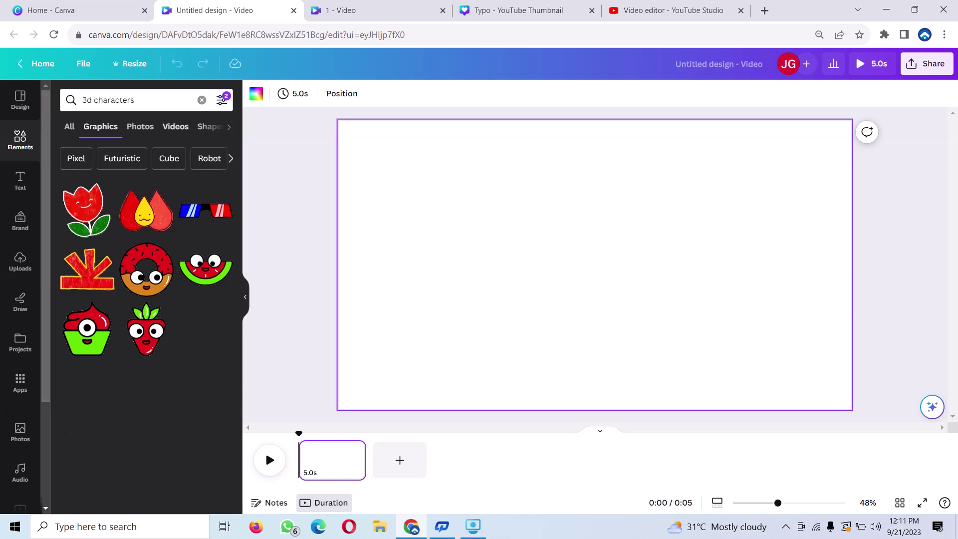
Step: Add the red 3D shapes video to page one and enlarge it to fill the page
left_click(175, 126)
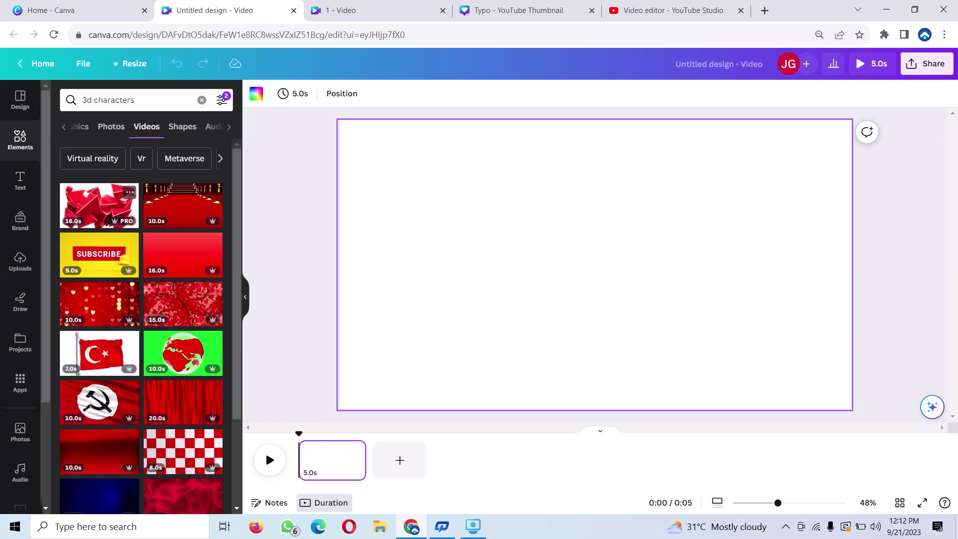
left_click(99, 205)
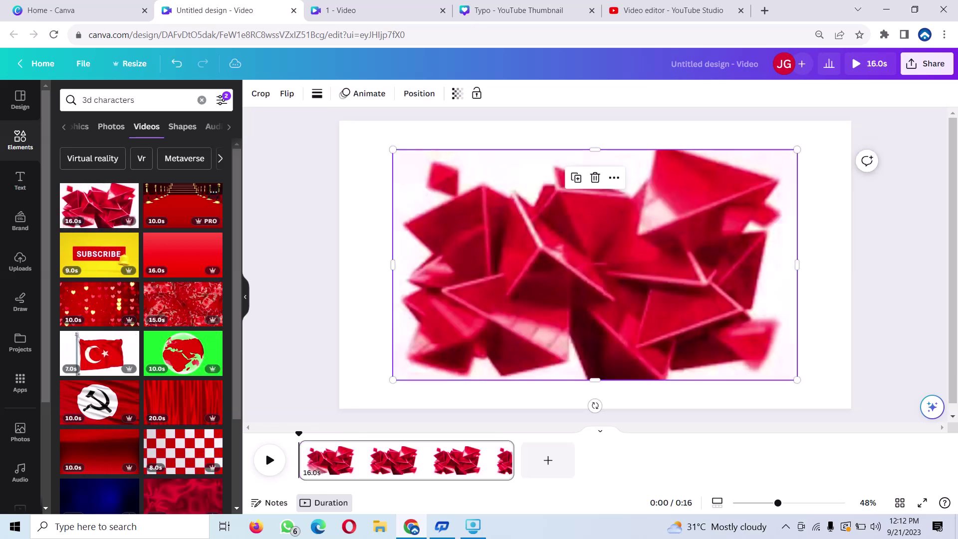
left_click_drag(594, 265, 516, 220)
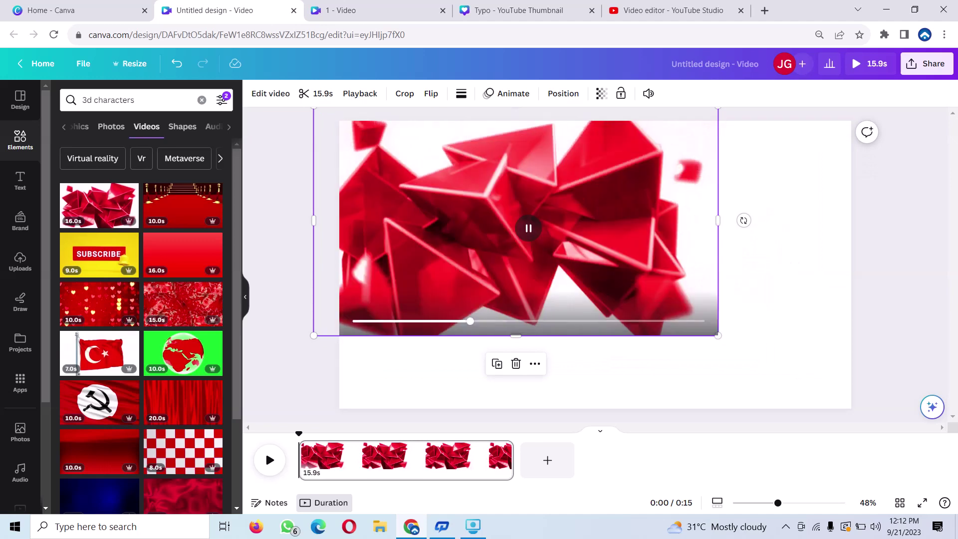
left_click_drag(718, 335, 830, 399)
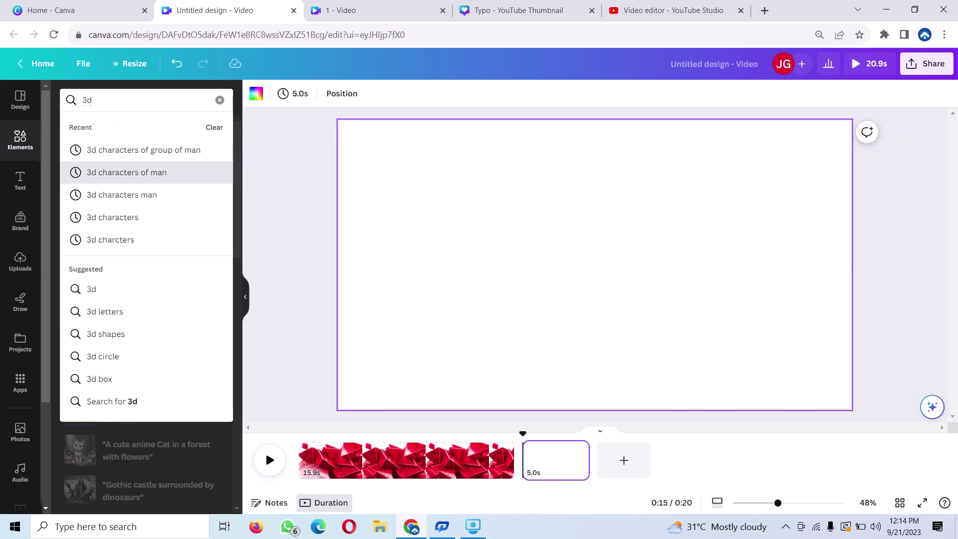
Step: Search '3d characters of man' as animated videos and add the green thinking-man video
left_click(127, 172)
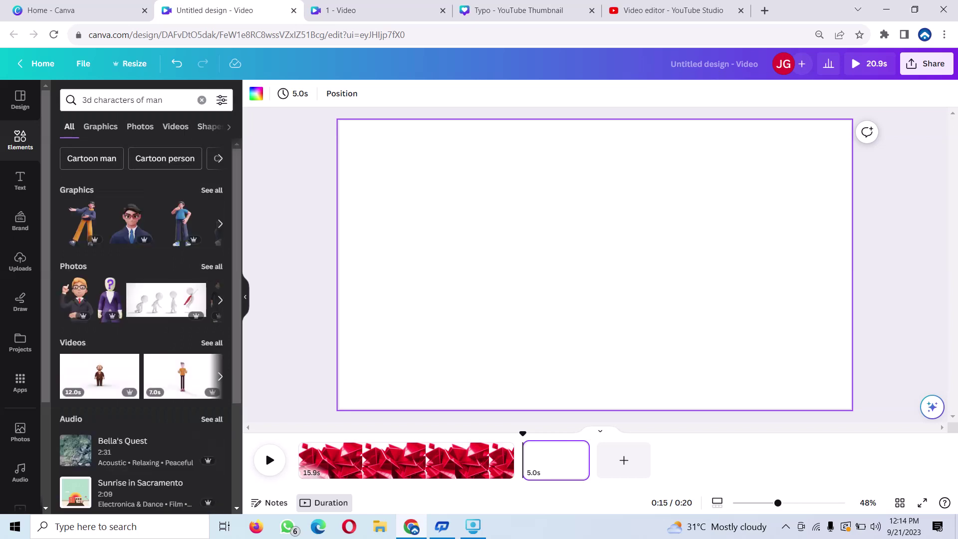
left_click(221, 100)
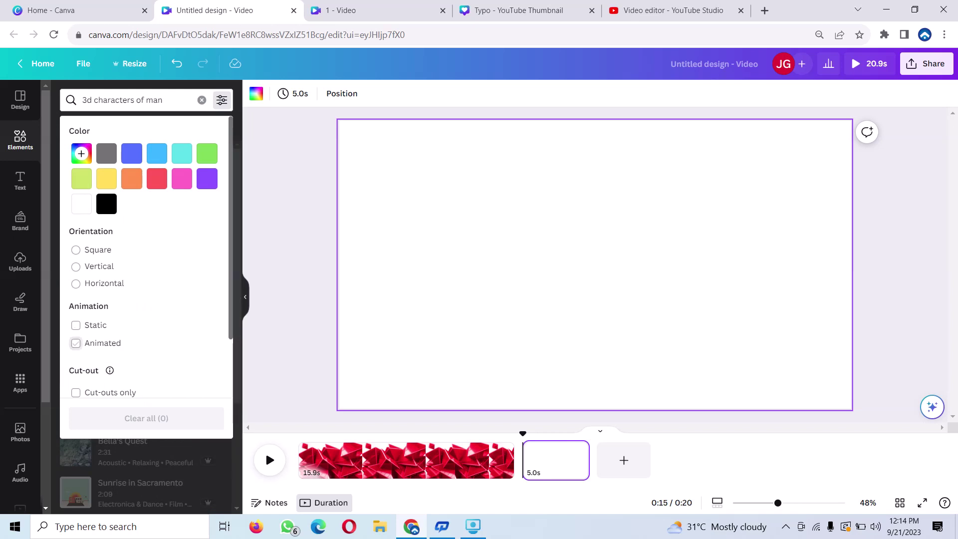
left_click(75, 343)
key("Escape")
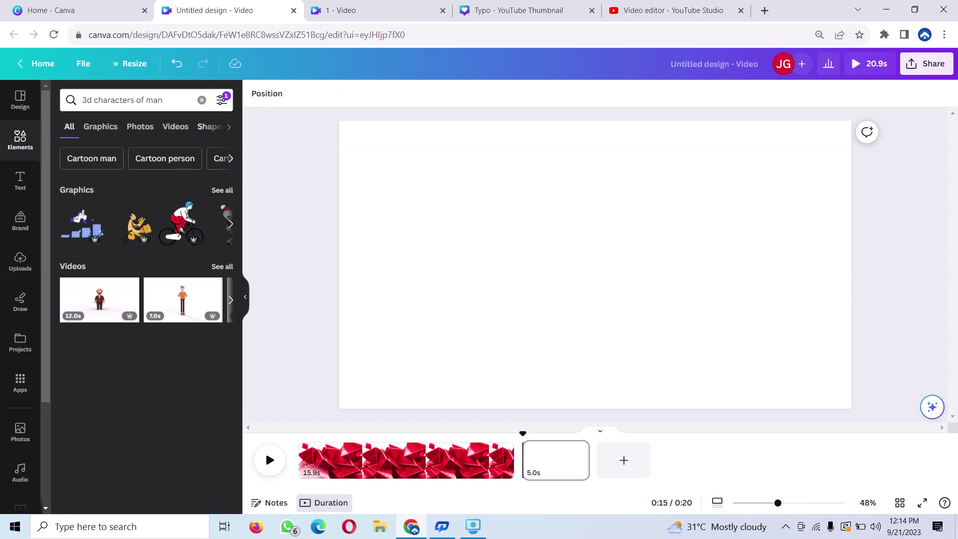
left_click(222, 266)
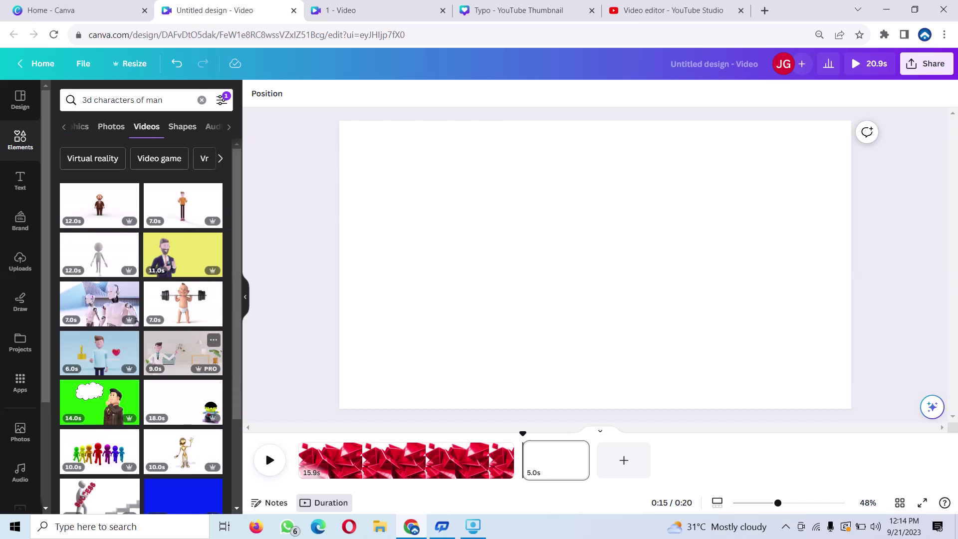
scroll(184, 350, "down", 2)
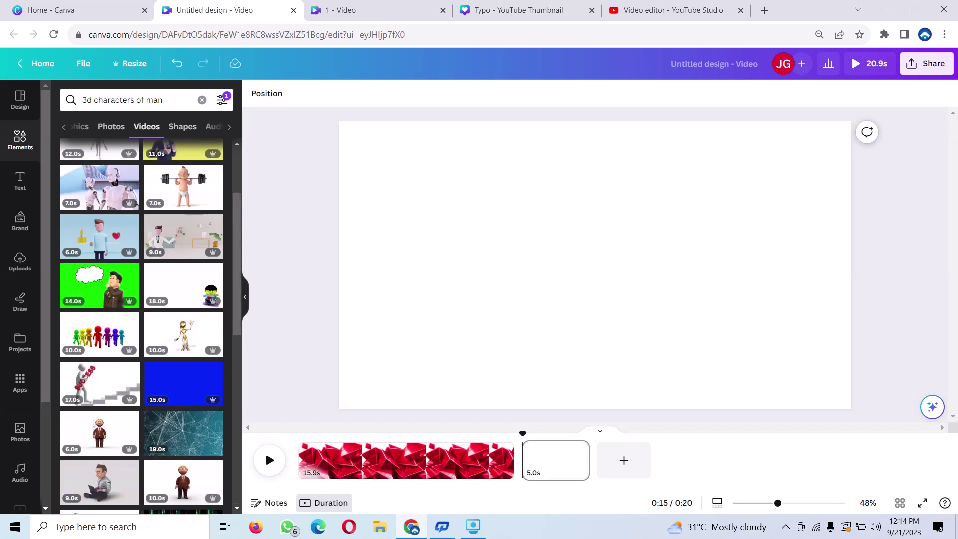
left_click(97, 284)
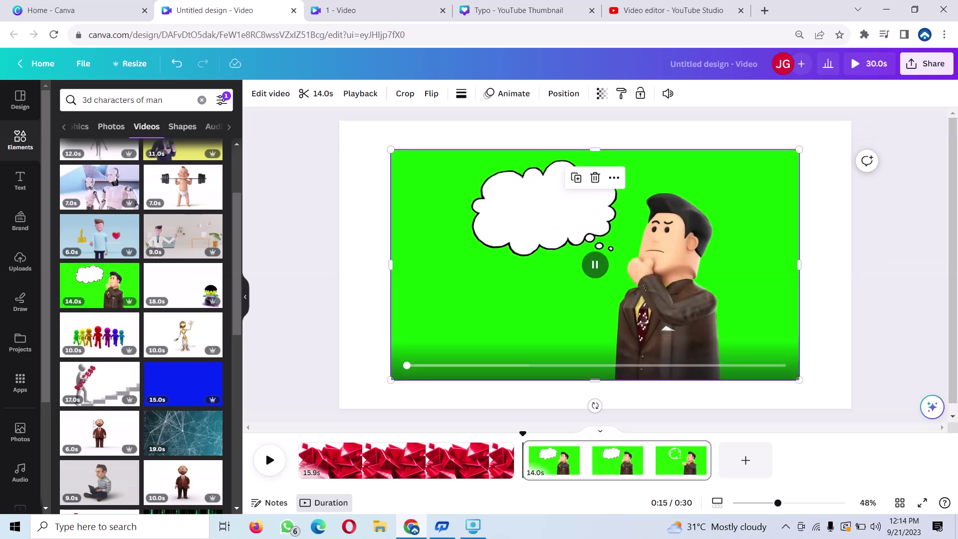
Step: Align the green thinking-man video to page two's top-left and enlarge it to fill the page
left_click_drag(603, 252, 529, 227)
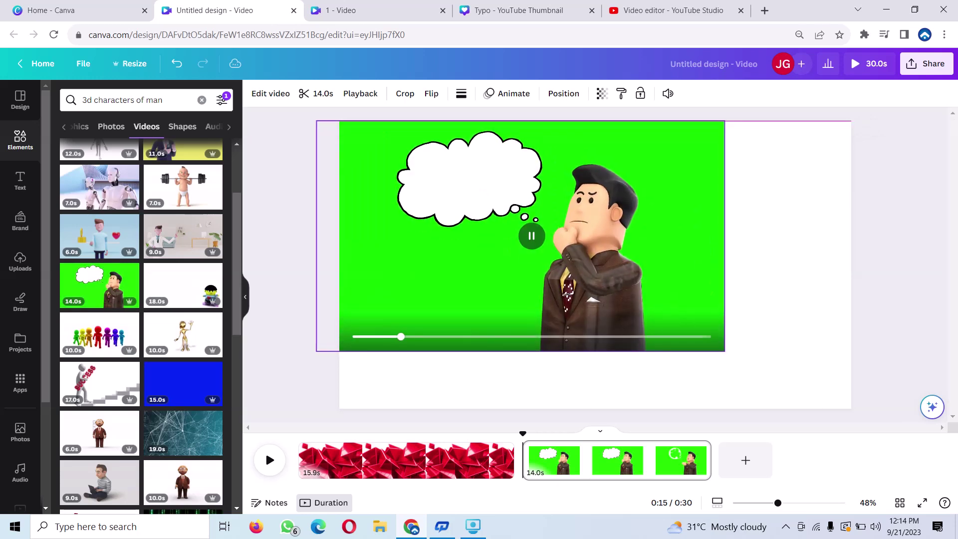
left_click_drag(567, 293, 590, 292)
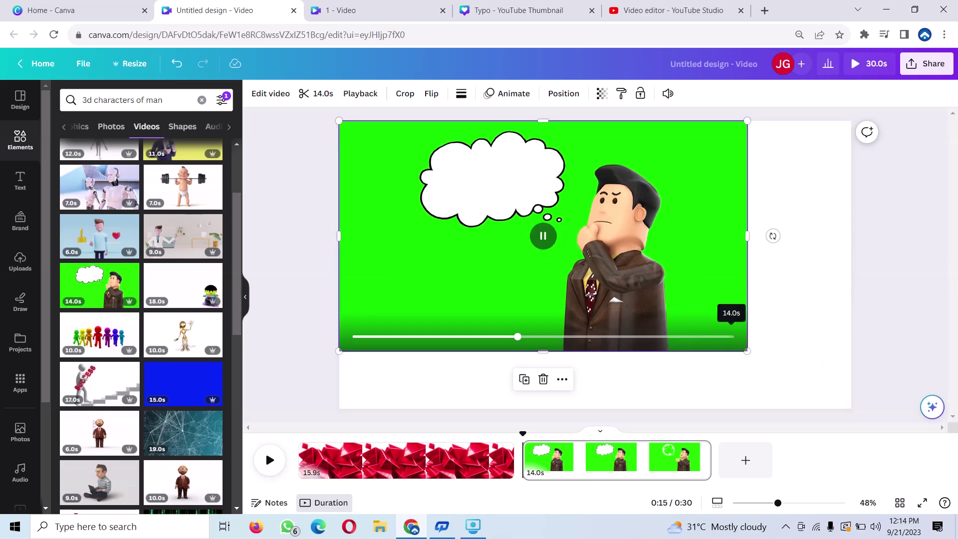
left_click_drag(747, 350, 855, 411)
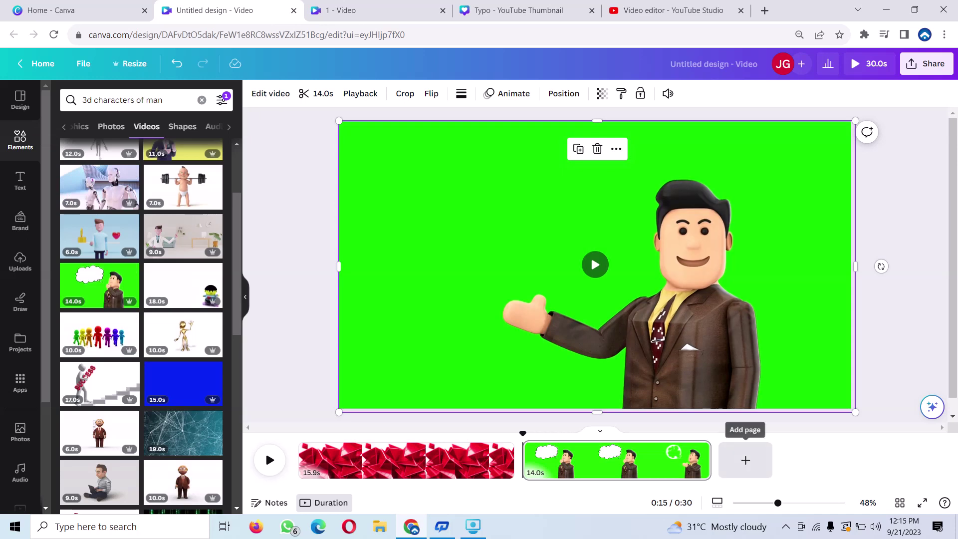
left_click(745, 459)
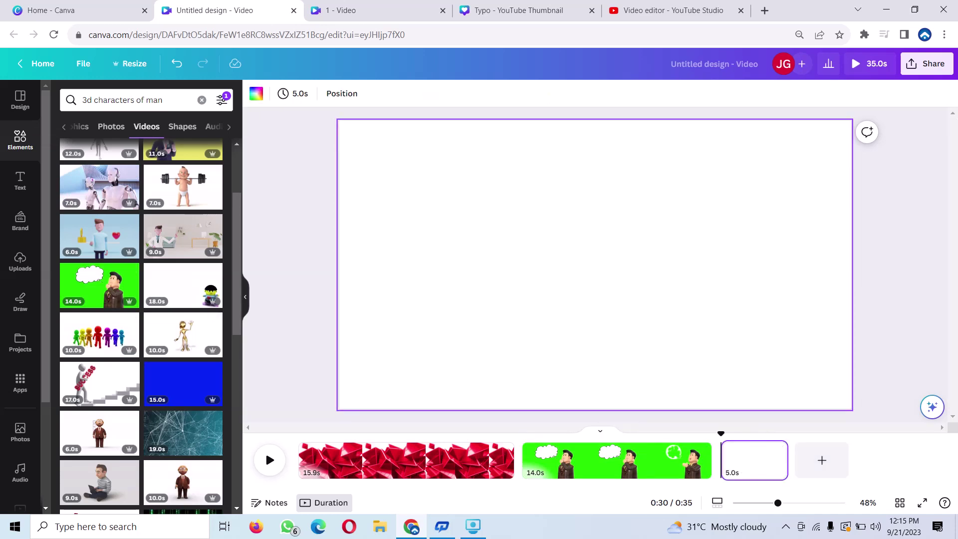
scroll(99, 259, "down", 3)
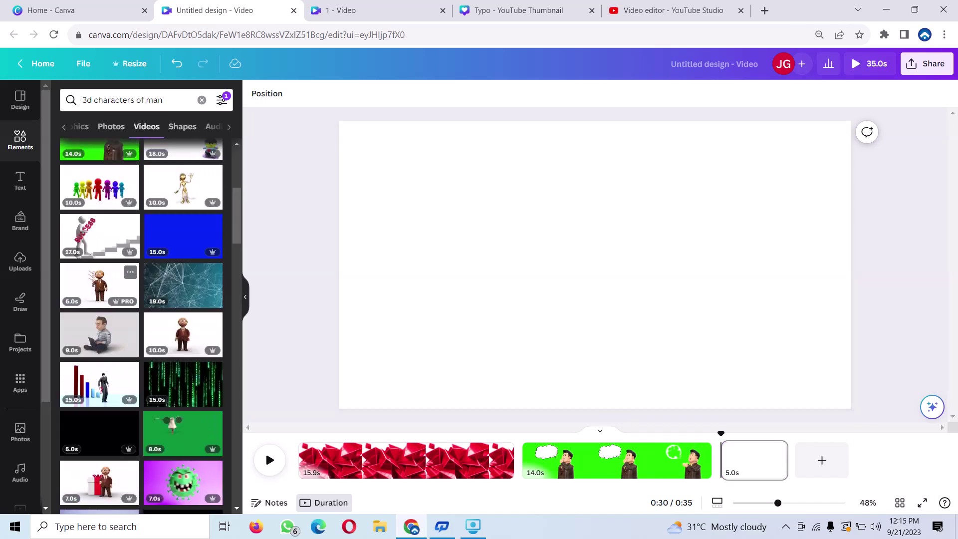
scroll(183, 324, "up", 1)
scroll(183, 325, "up", 1)
scroll(183, 299, "up", 2)
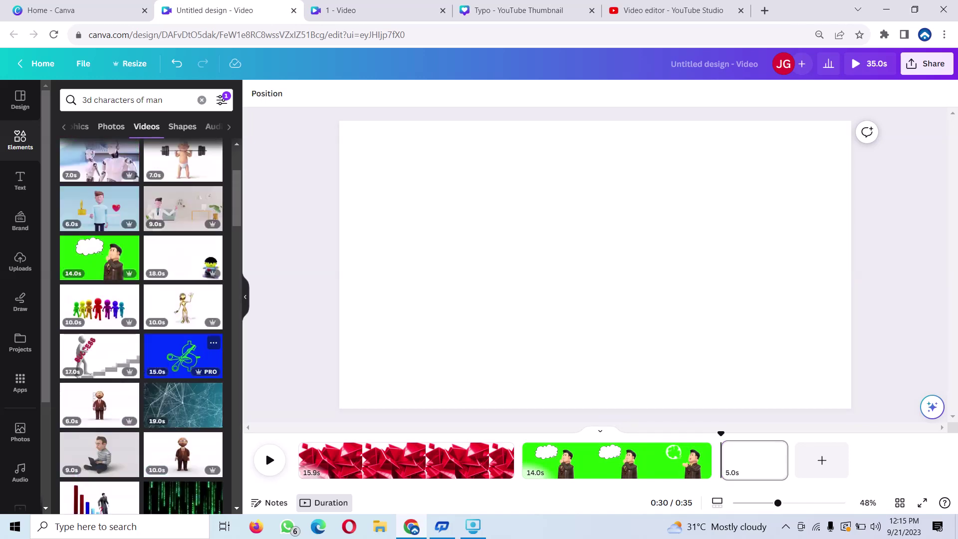
scroll(183, 300, "up", 2)
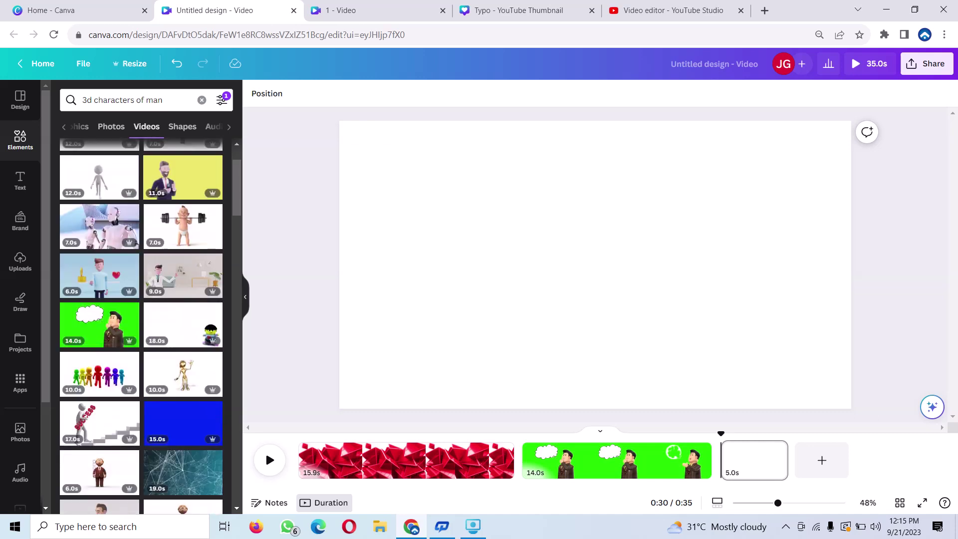
scroll(142, 325, "up", 2)
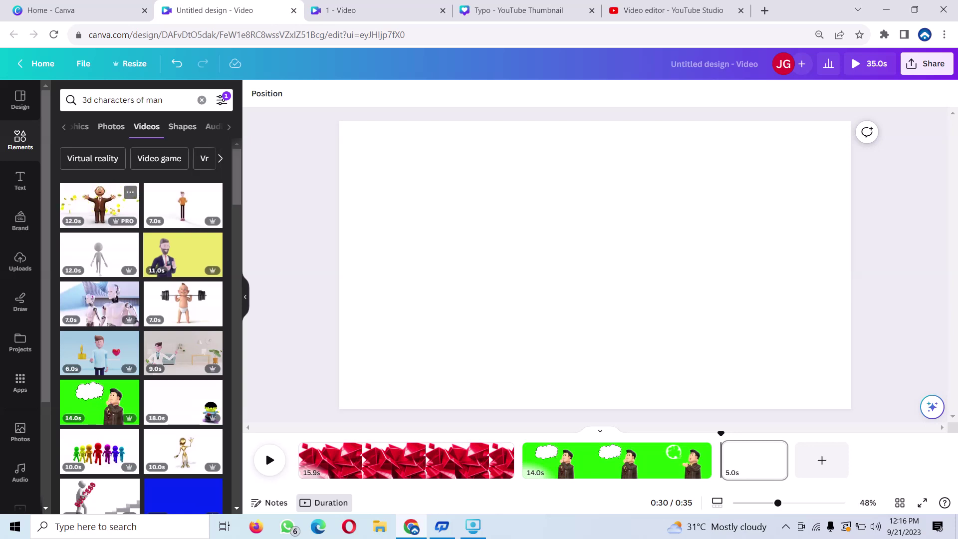
scroll(141, 324, "down", 1)
scroll(142, 325, "down", 5)
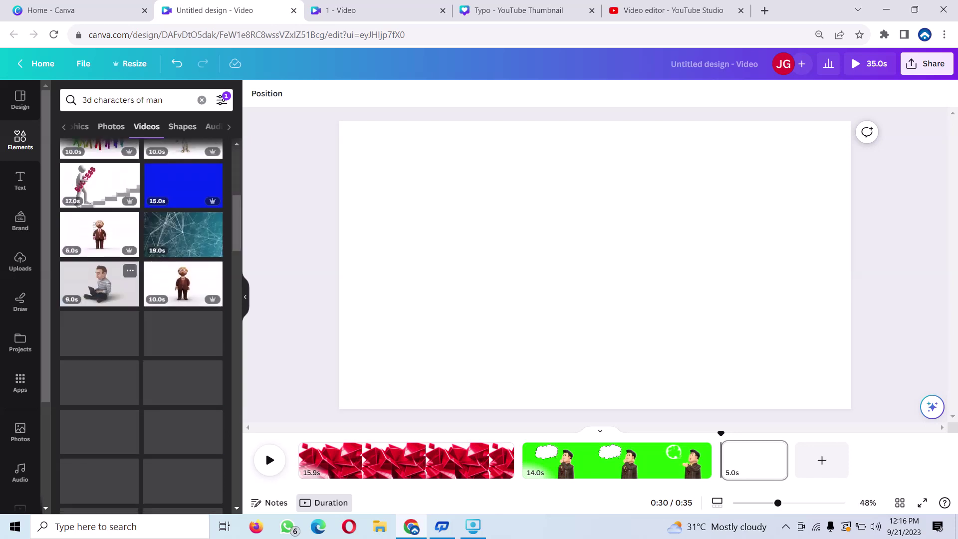
scroll(141, 325, "down", 4)
scroll(141, 324, "down", 3)
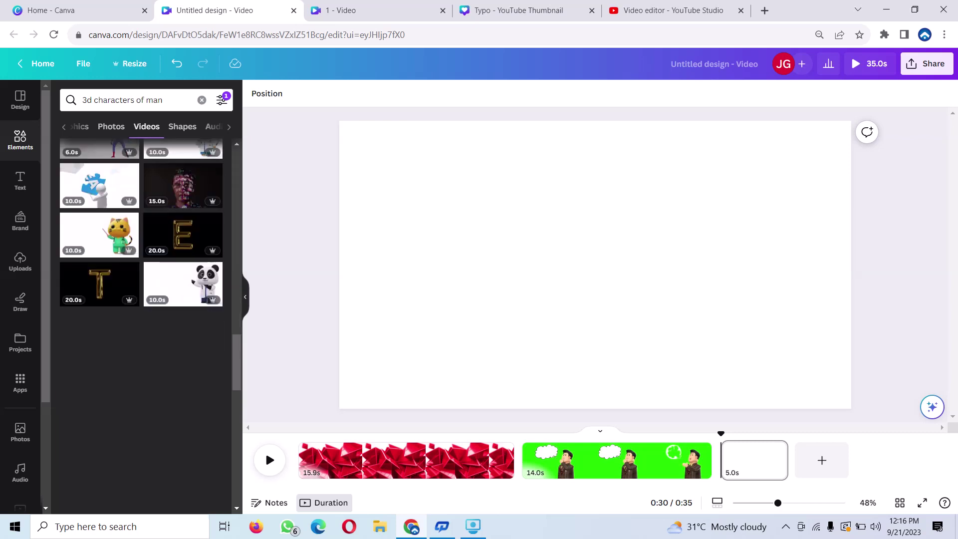
scroll(141, 324, "down", 3)
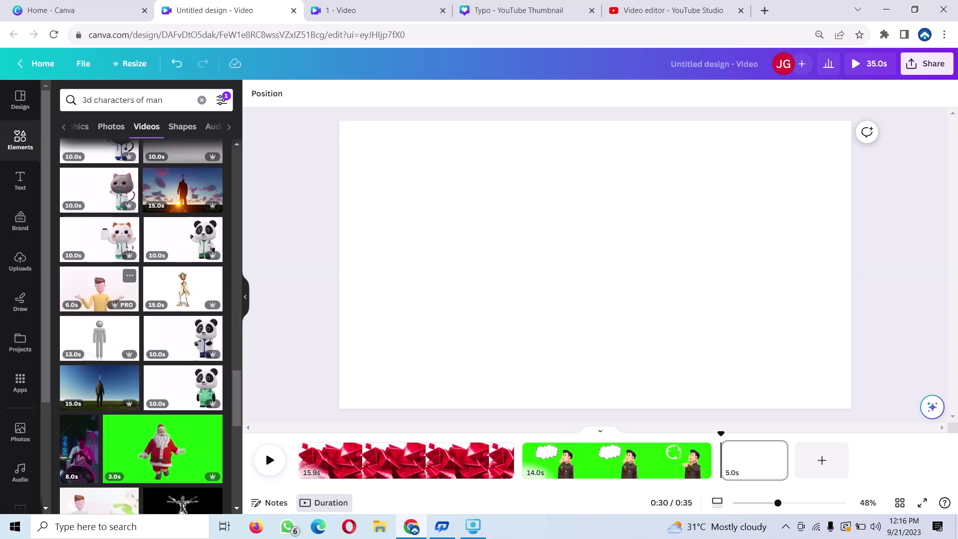
scroll(141, 324, "down", 1)
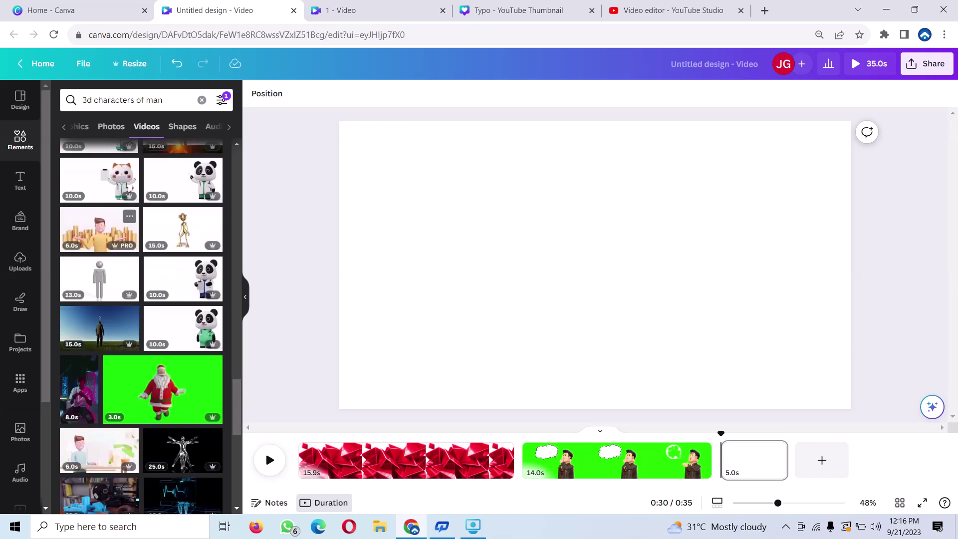
scroll(141, 325, "down", 5)
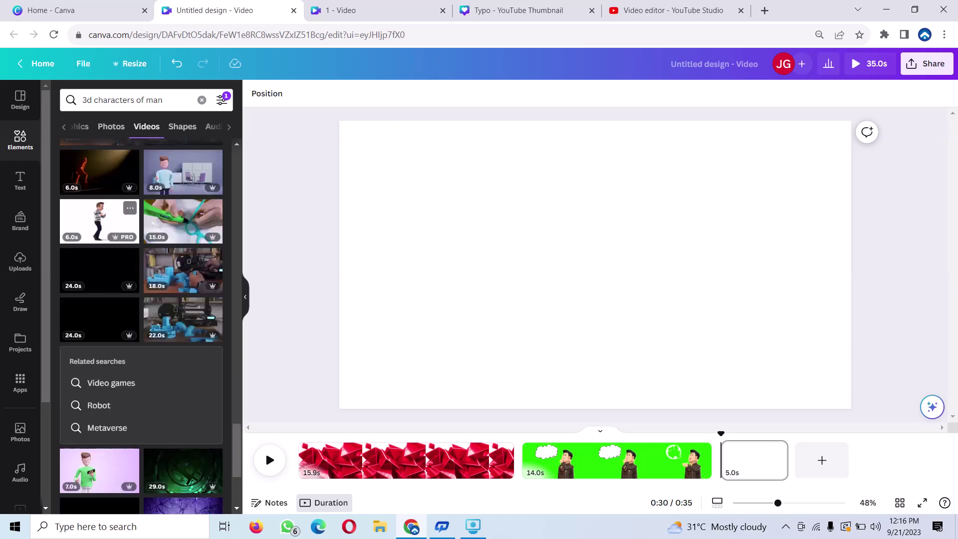
Step: Add the 6.0s walking-man video, narrow its frame, and place it at the page's left
left_click(99, 221)
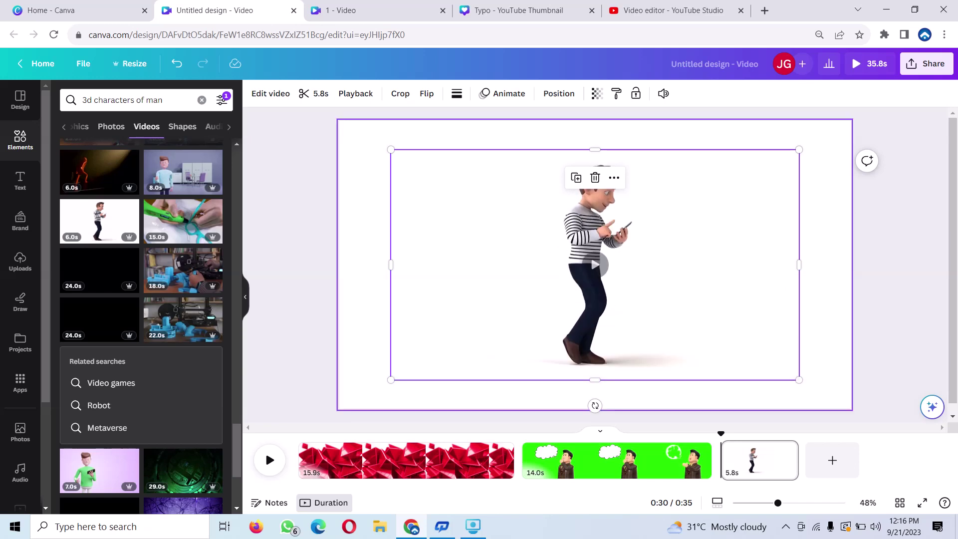
left_click_drag(799, 265, 658, 265)
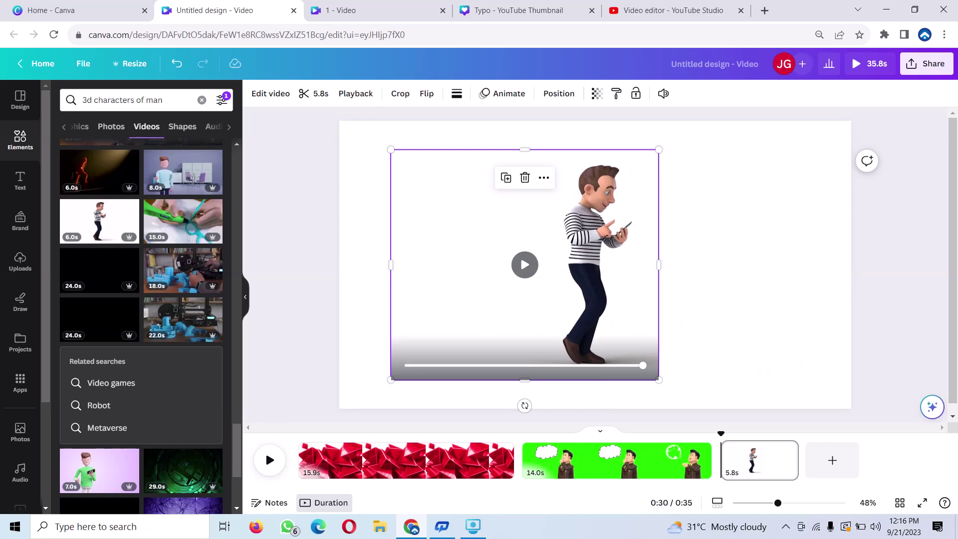
left_click_drag(549, 275, 619, 260)
mouse_move(460, 249)
left_mouse_down()
mouse_move(642, 249)
mouse_move(615, 250)
left_mouse_up()
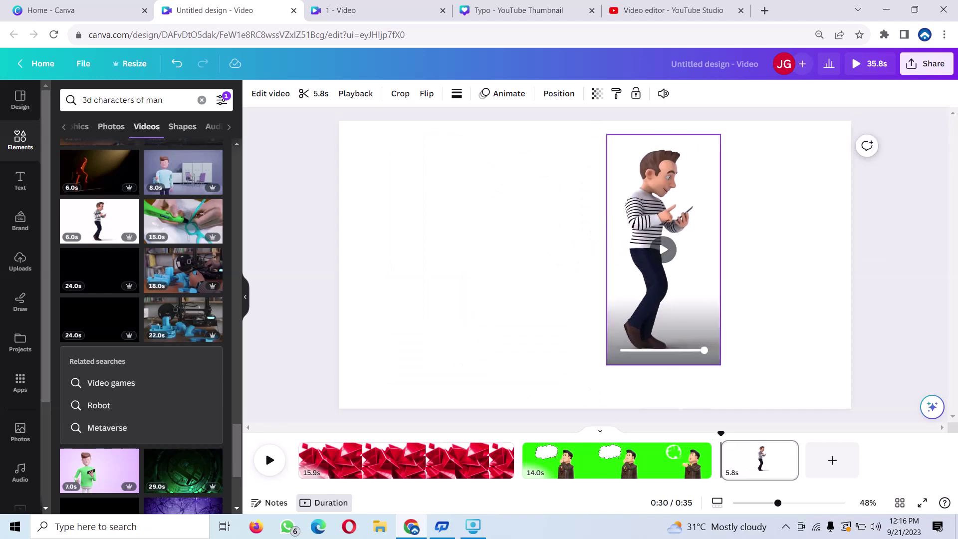
mouse_move(672, 249)
left_mouse_down()
mouse_move(406, 283)
mouse_move(411, 265)
left_mouse_up()
left_click(201, 99)
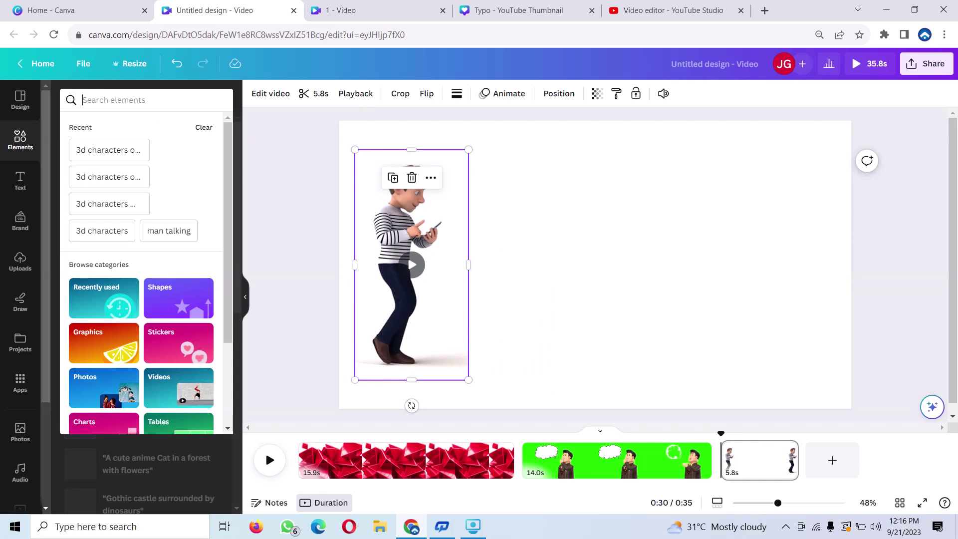
Step: Search elements for 'tree' and show only graphic results
type("treet")
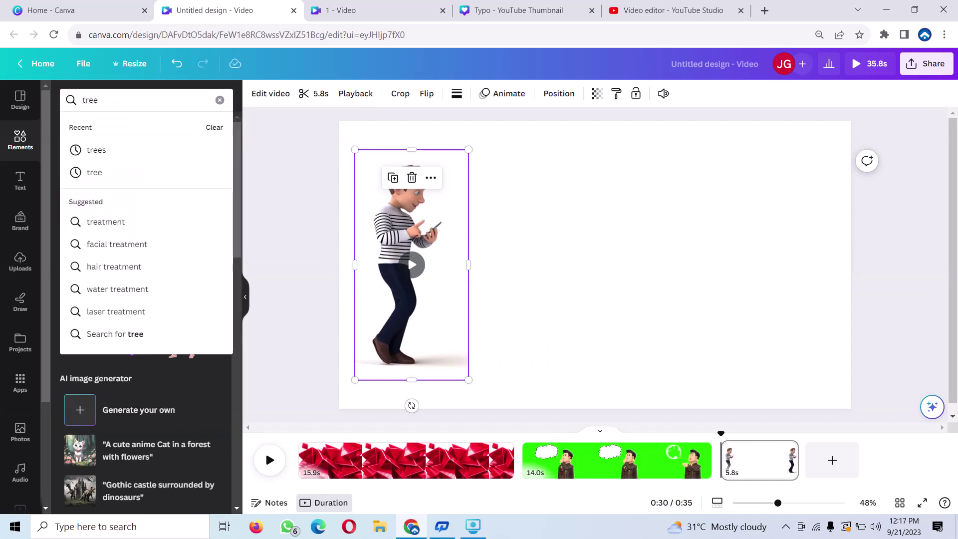
key("BackSpace")
key("Return")
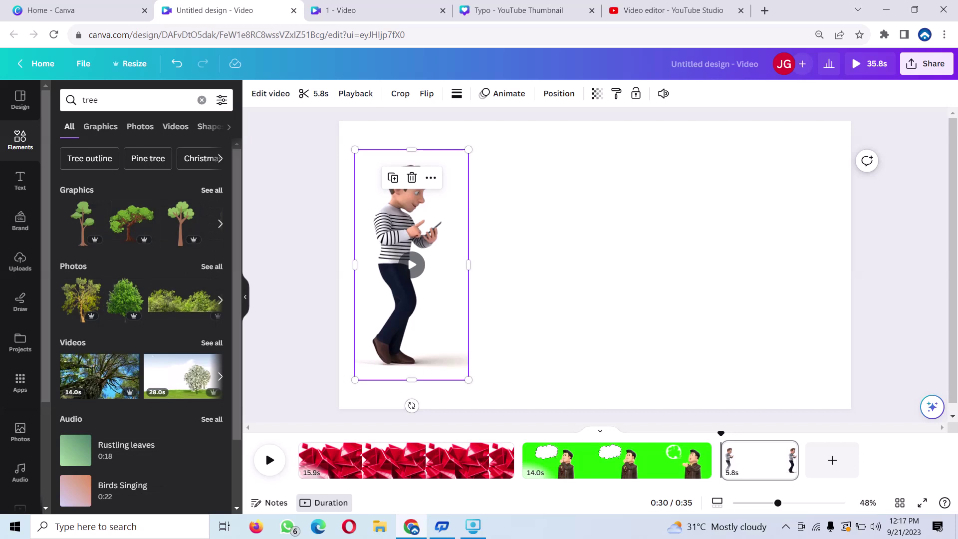
left_click(211, 190)
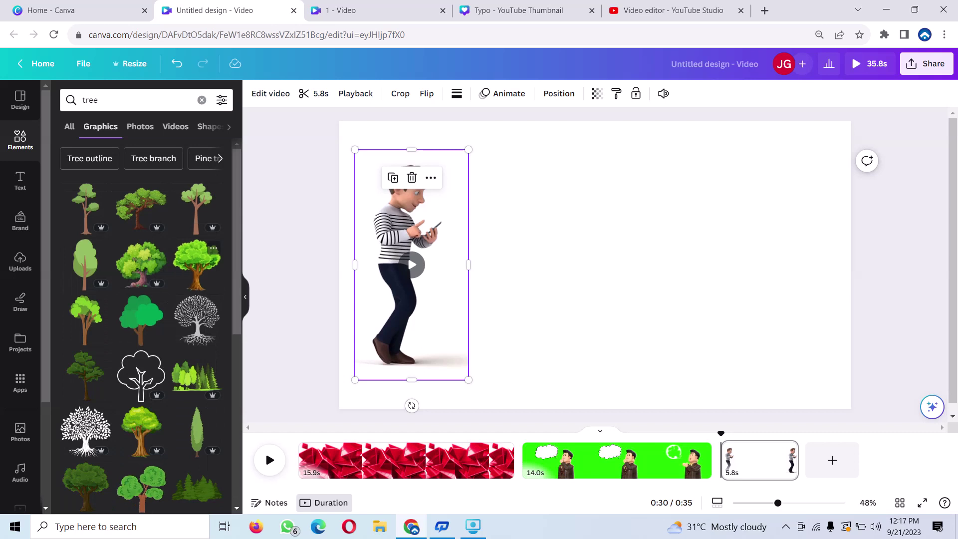
Step: Add the green tree graphic, enlarge it beside the walking man, and fine-tune positions
left_click(197, 265)
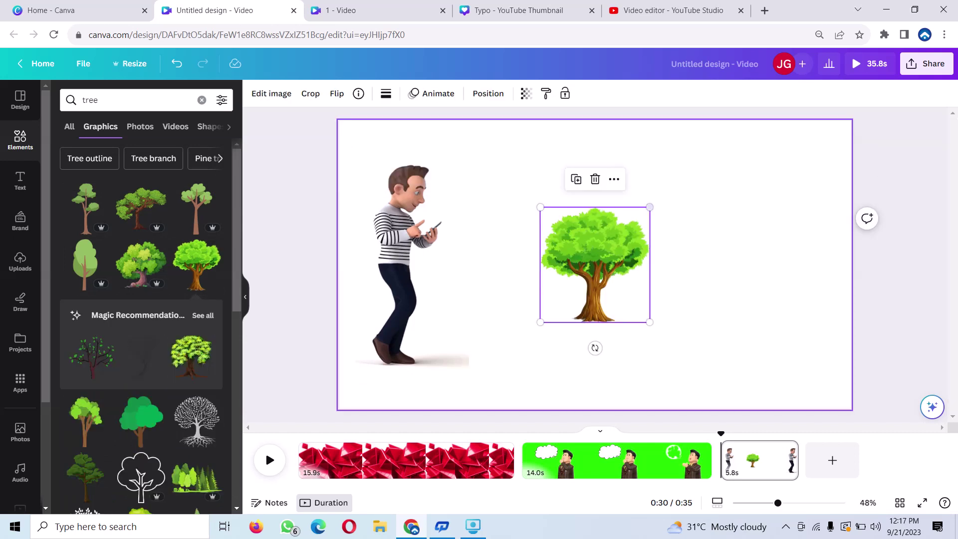
left_click_drag(650, 207, 749, 118)
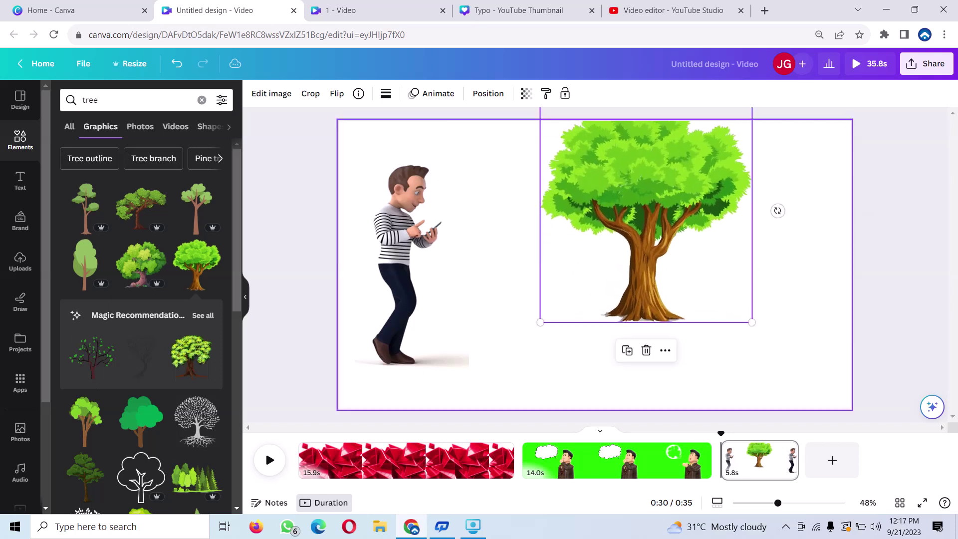
mouse_move(615, 236)
left_mouse_down()
mouse_move(604, 245)
mouse_move(651, 282)
left_mouse_up()
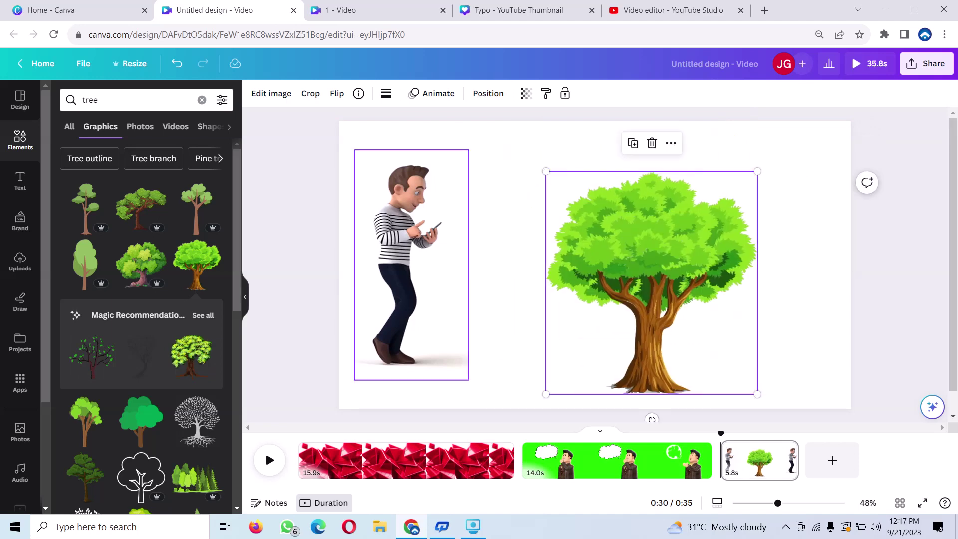
mouse_move(412, 264)
left_mouse_down()
mouse_move(402, 258)
mouse_move(425, 278)
left_mouse_up()
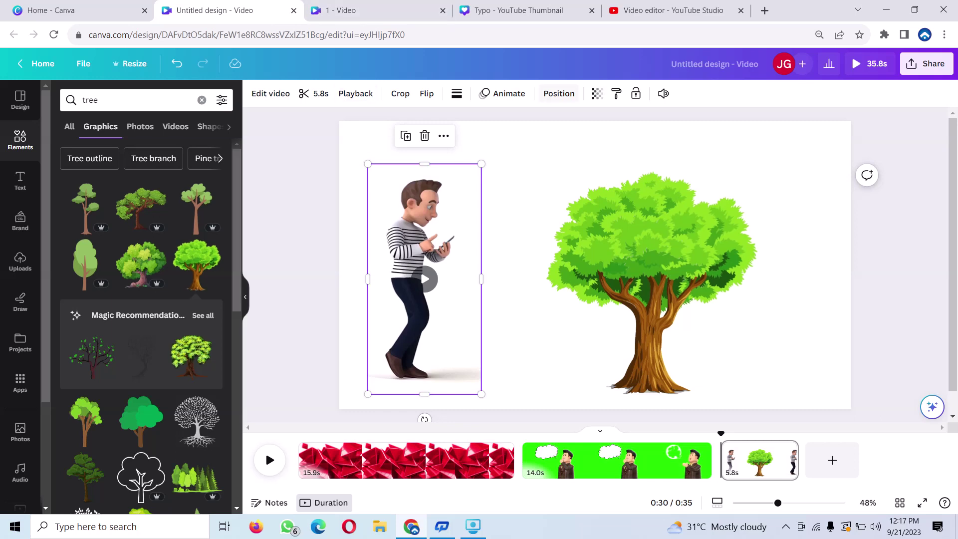
Step: Give the walking-man video a custom motion path carrying him right past the tree
left_click(503, 93)
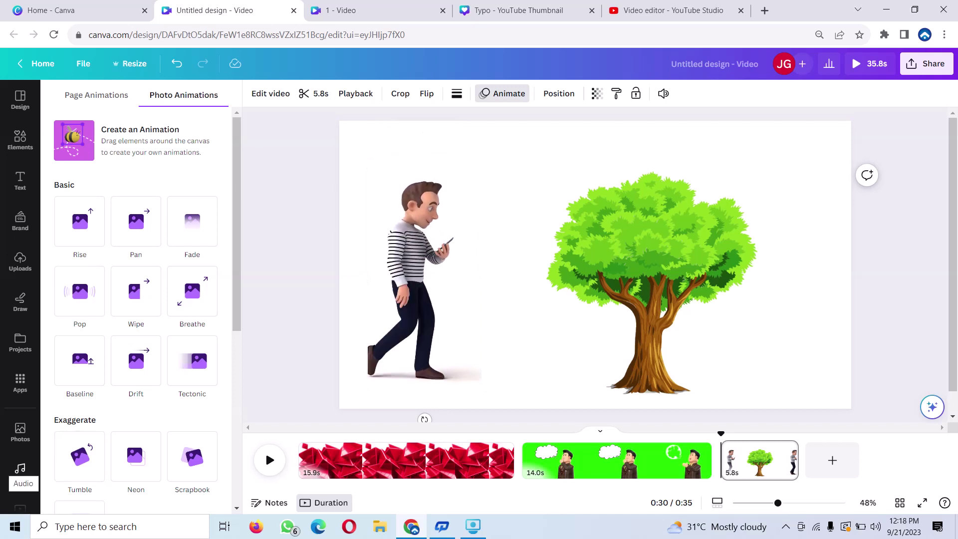
left_click(424, 279)
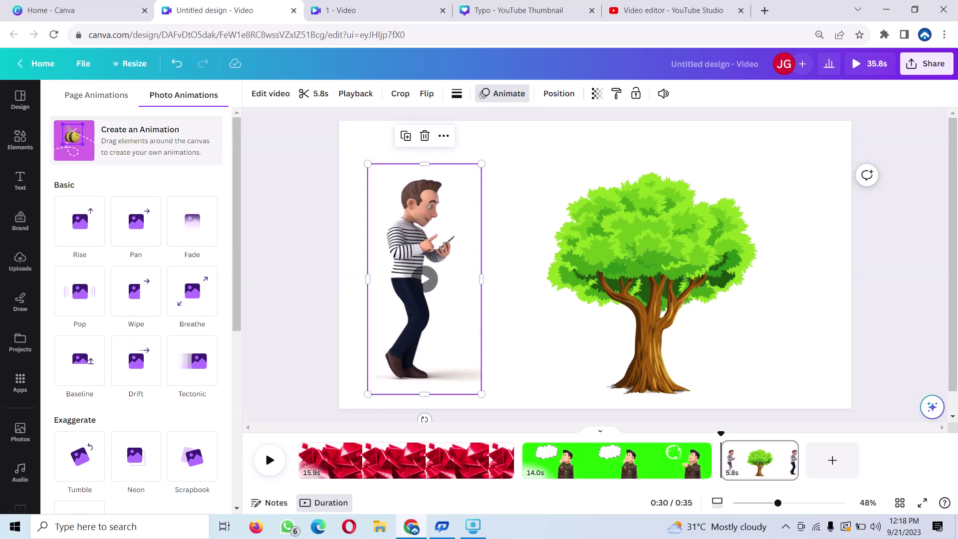
left_click(94, 157)
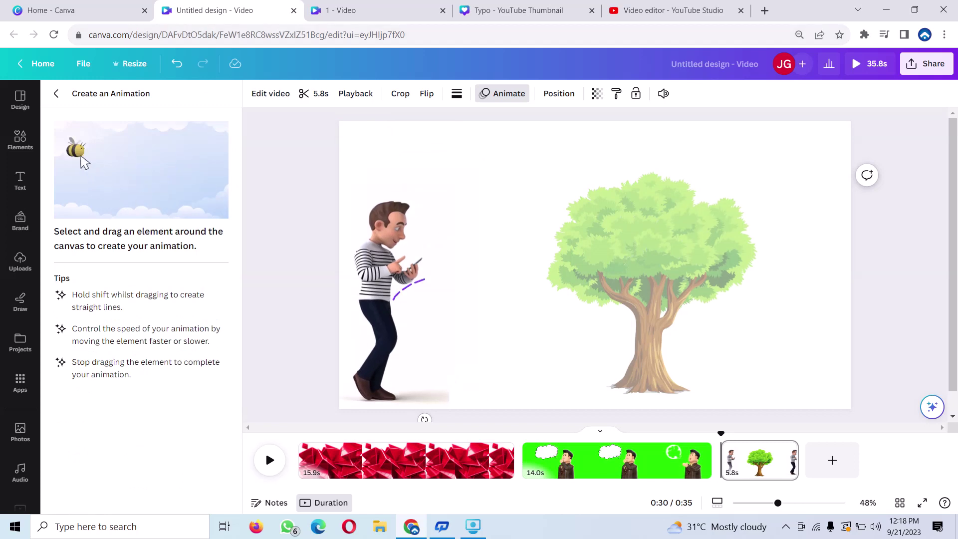
mouse_move(441, 282)
left_mouse_down()
mouse_move(723, 275)
mouse_move(806, 291)
left_mouse_up()
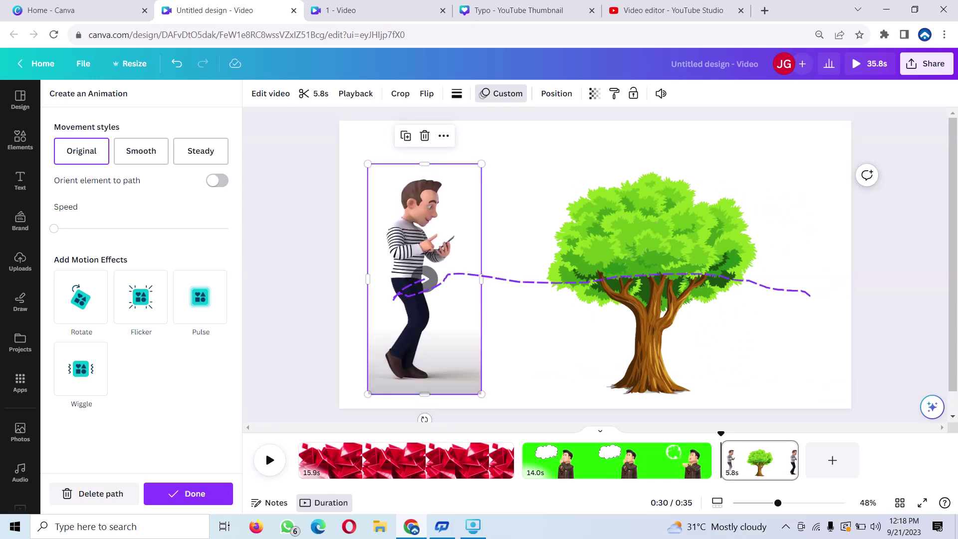
left_click(270, 93)
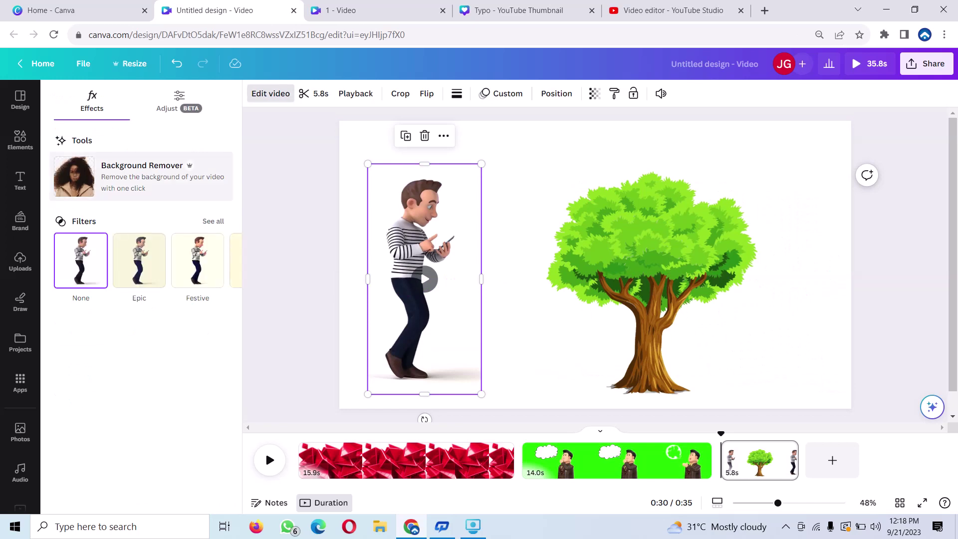
Step: Toggle Background Remover on then off to keep the man's background, and play the page
left_click(139, 172)
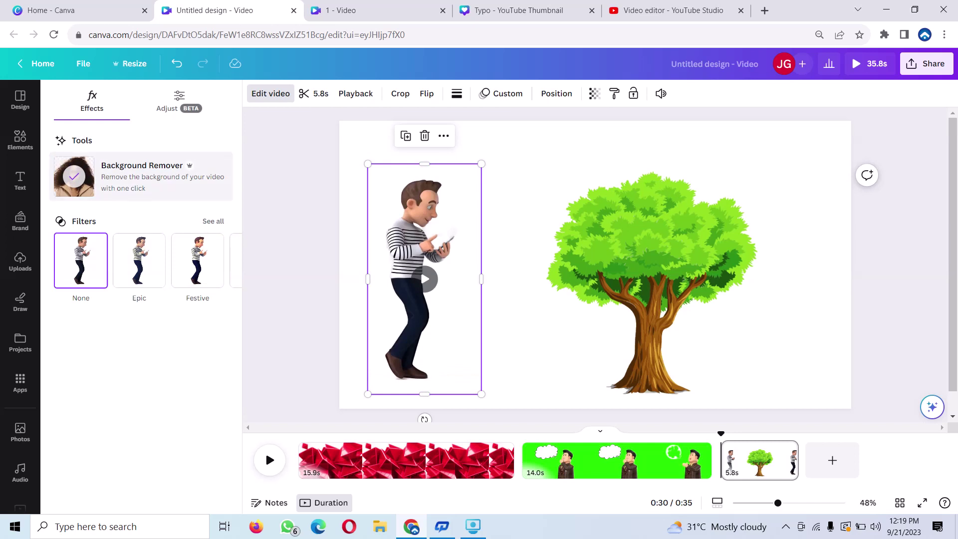
left_click(74, 176)
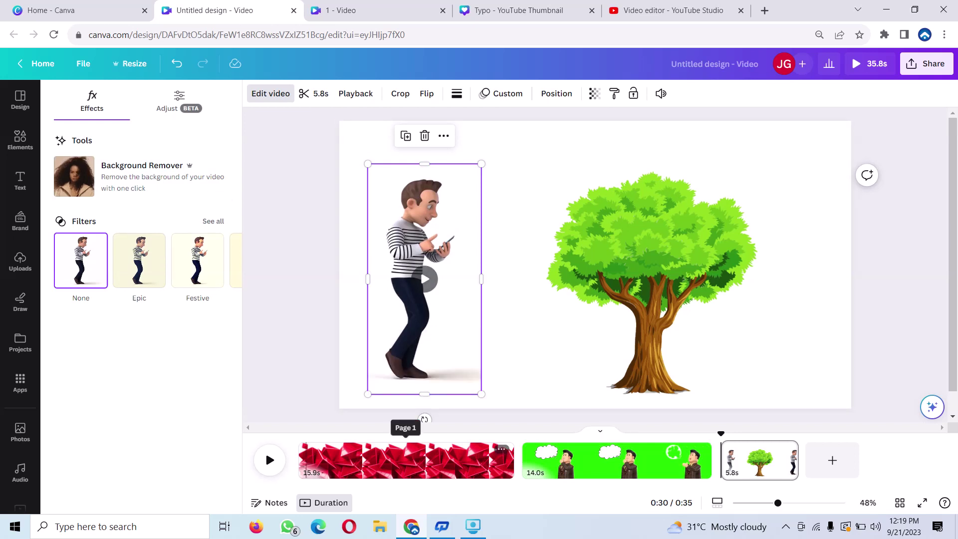
left_click(270, 460)
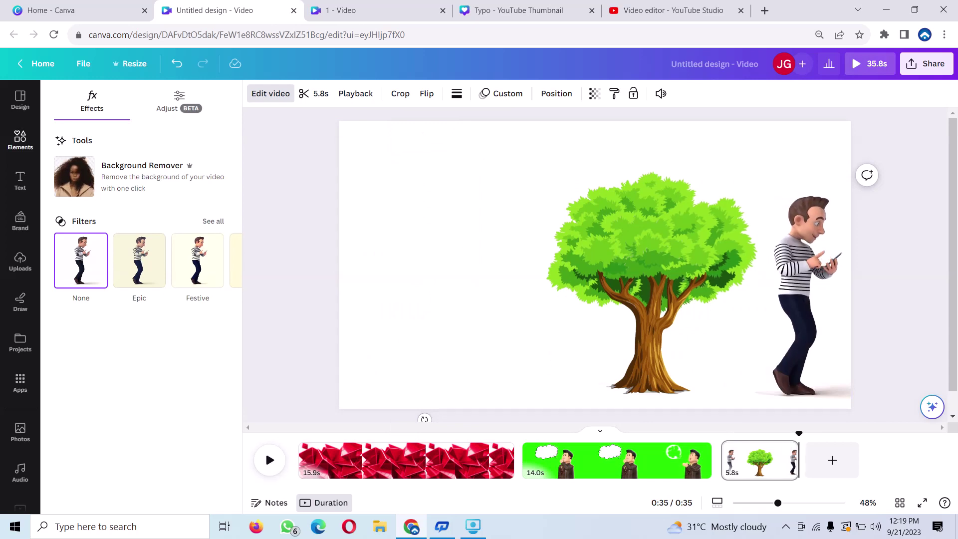
left_click(20, 140)
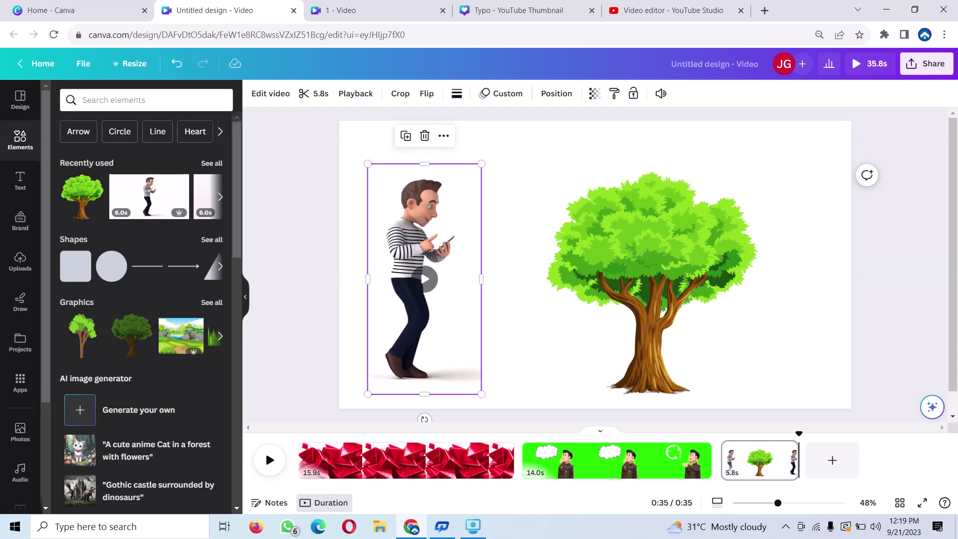
mouse_move(617, 460)
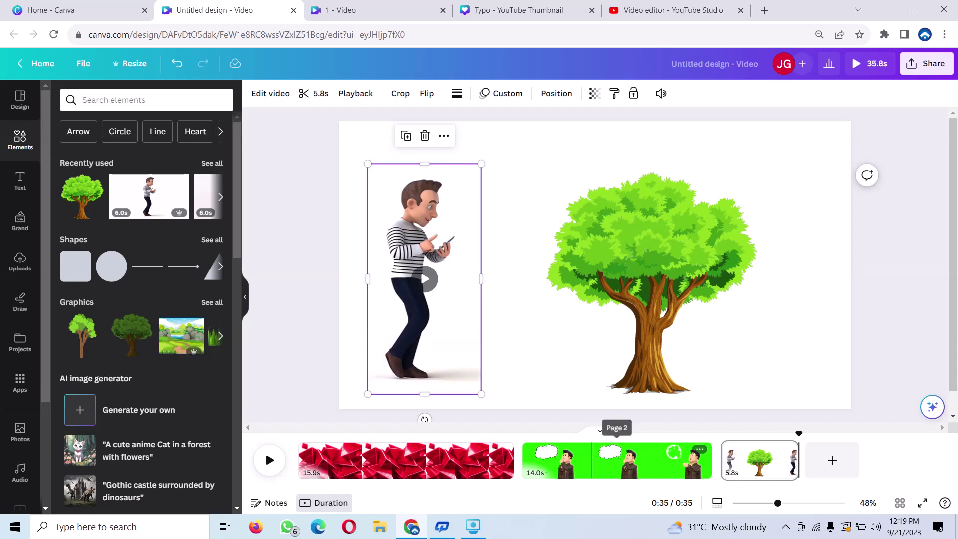
Step: On page 2, search elements for 'man talking' and show only the Audio results
left_click(551, 459)
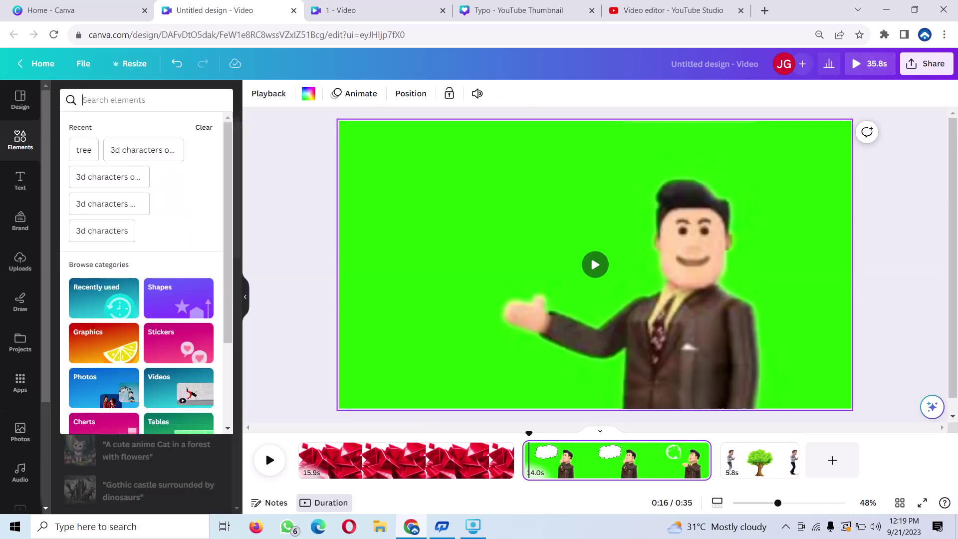
left_click(144, 100)
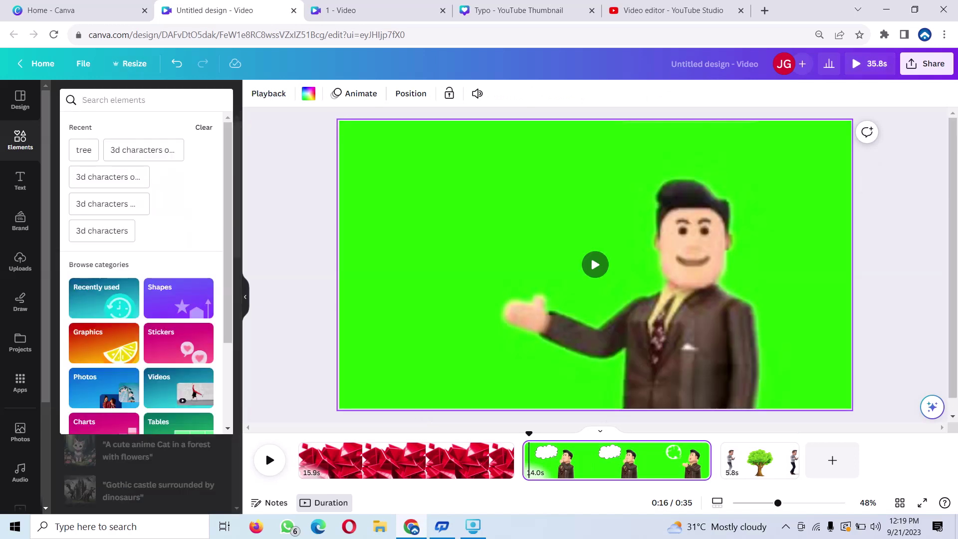
type("man")
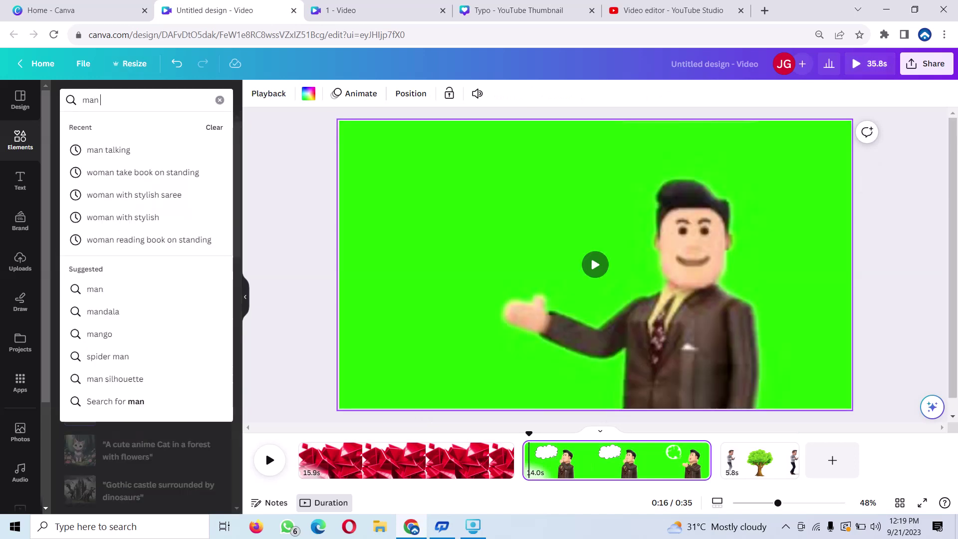
key("Down")
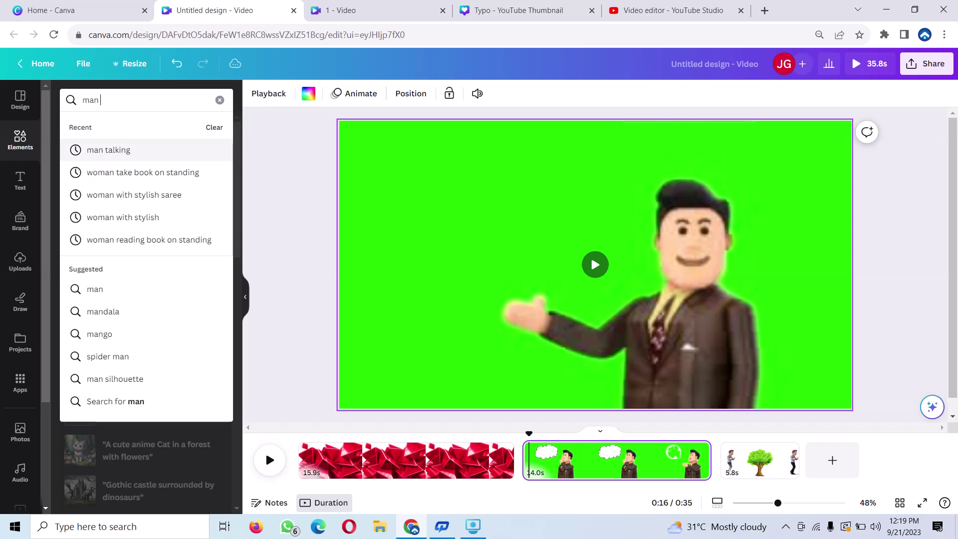
key("Return")
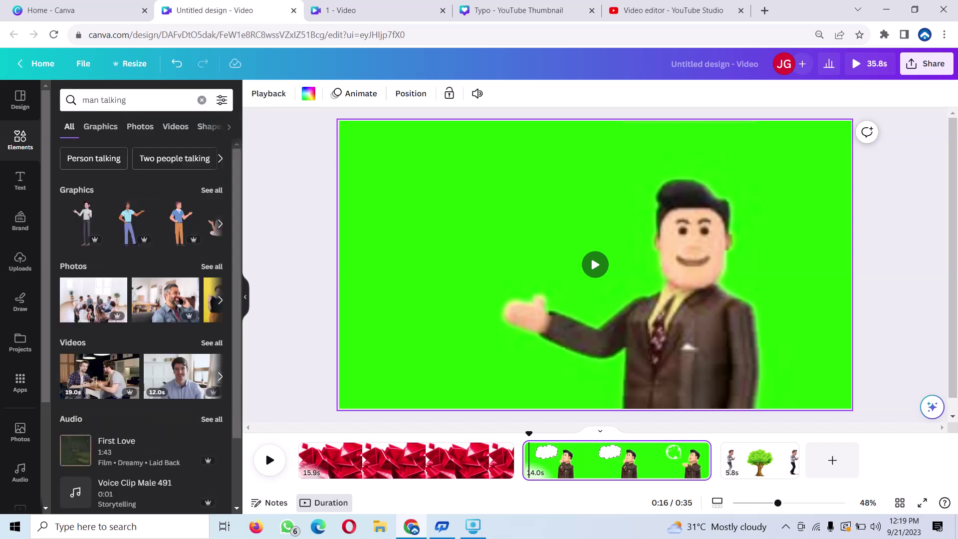
scroll(179, 219, "down", 1)
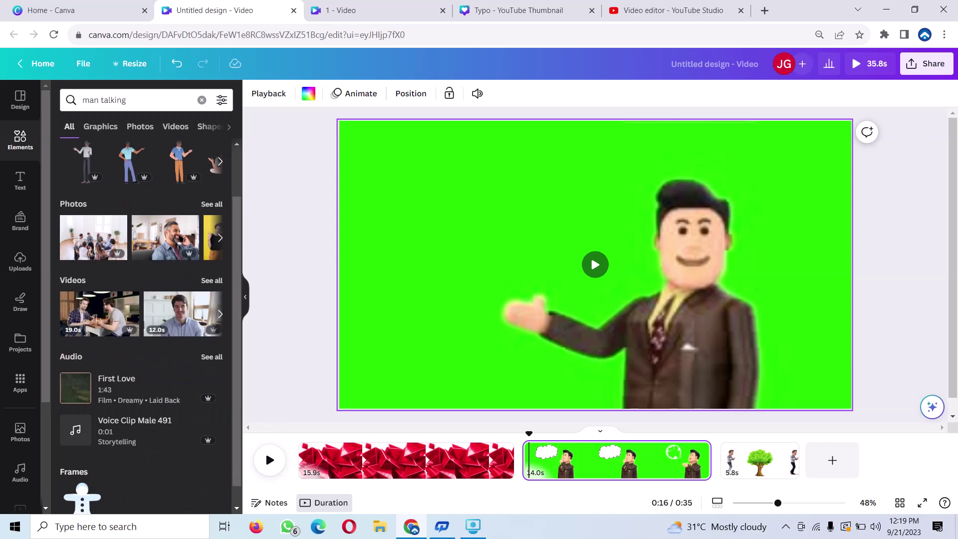
scroll(179, 220, "up", 1)
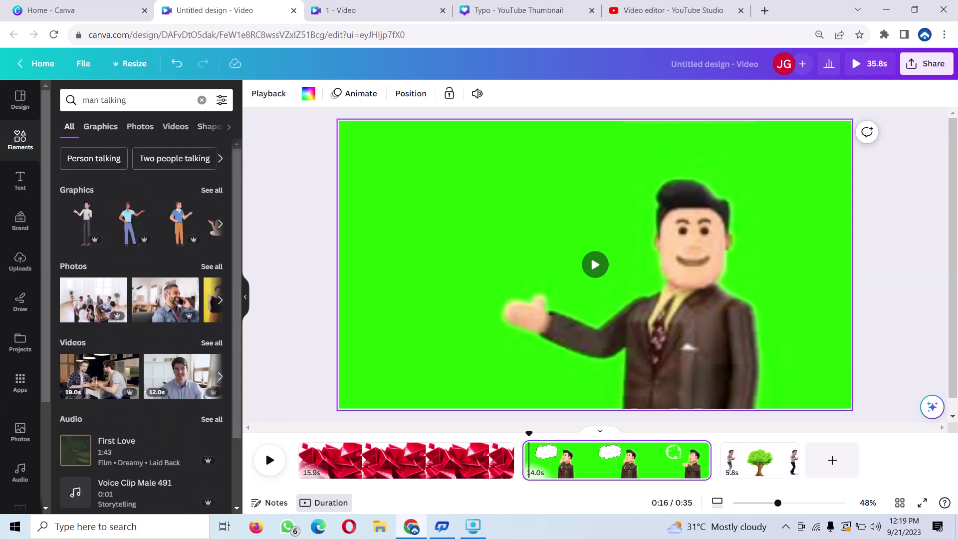
scroll(204, 126, "right", 1)
scroll(204, 126, "right", 3)
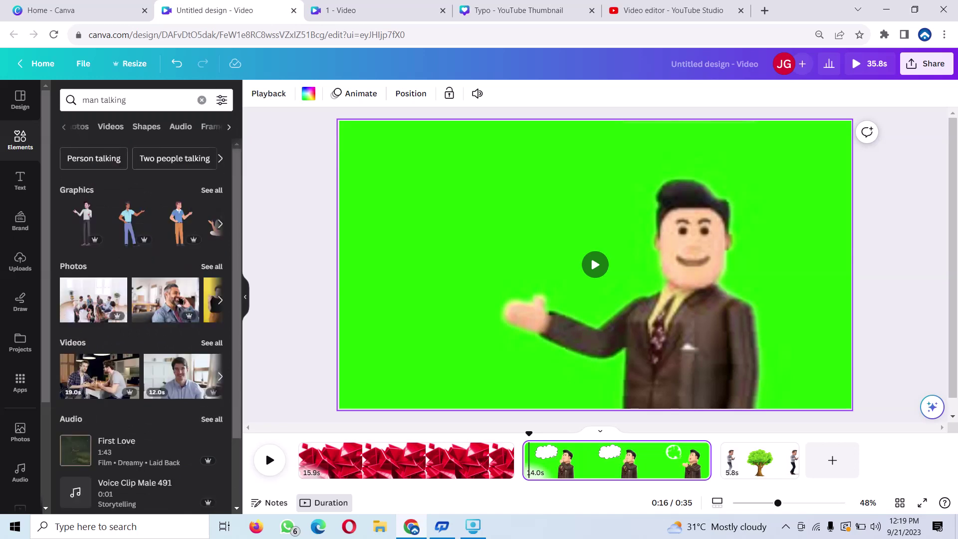
scroll(205, 126, "right", 2)
left_click(146, 126)
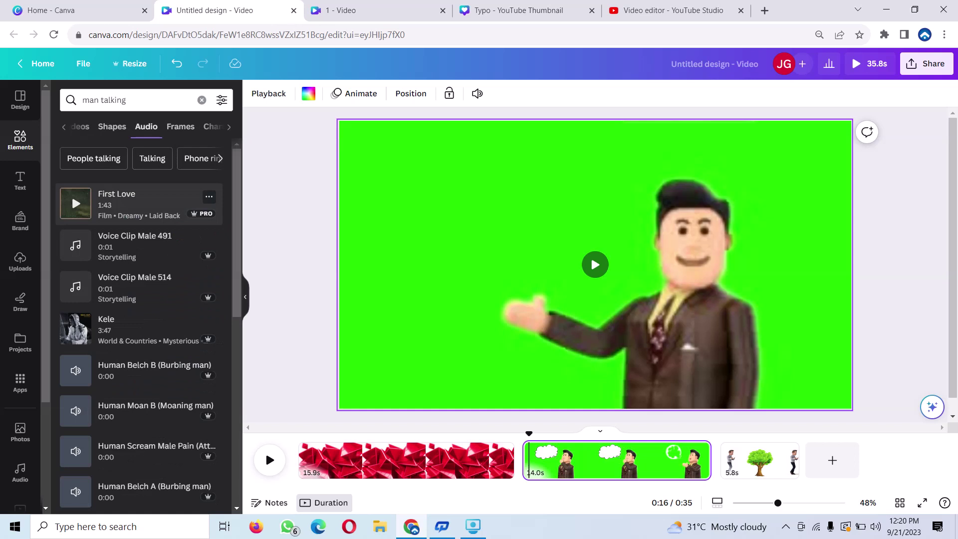
Step: Add the Voice Clip Male 491 sound and shift it slightly later along page 2
left_click(71, 236)
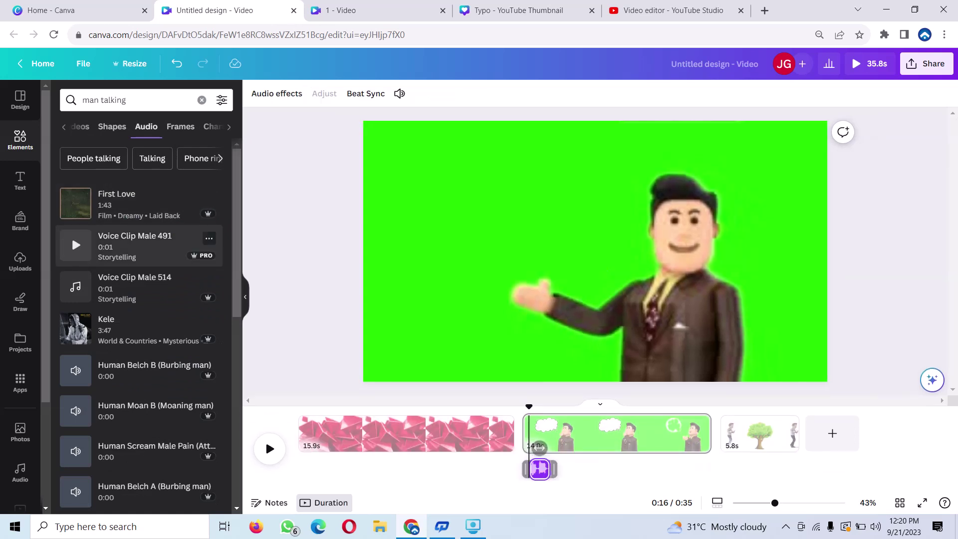
left_click(71, 235)
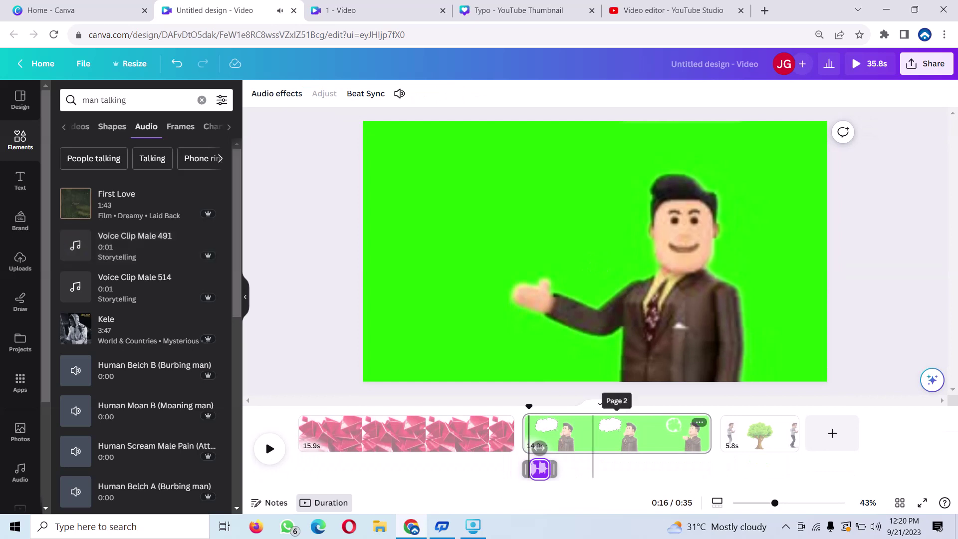
mouse_move(539, 448)
left_mouse_down()
mouse_move(623, 447)
mouse_move(544, 447)
left_mouse_up()
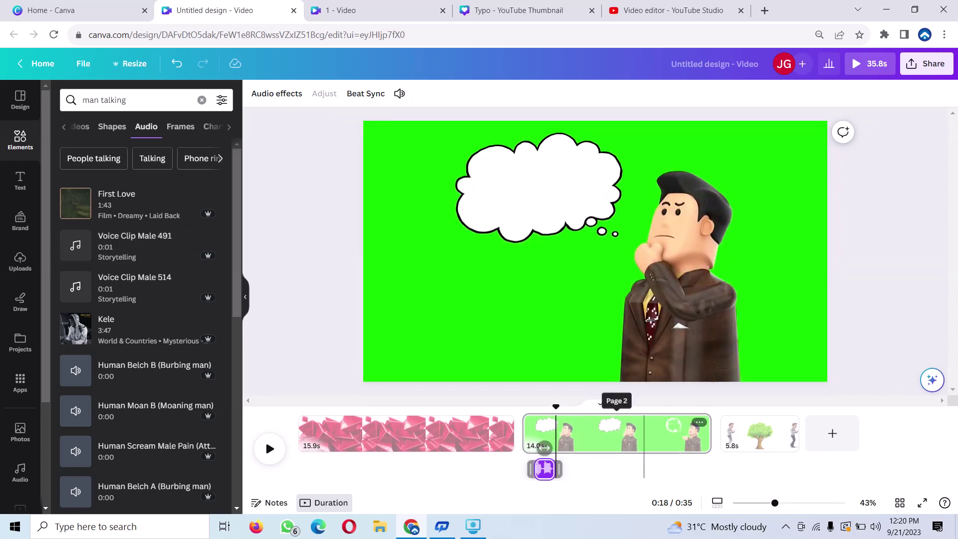
Step: Trim page 2 from its start down to 3.6 seconds, then nudge the voice clip later
left_click(644, 433)
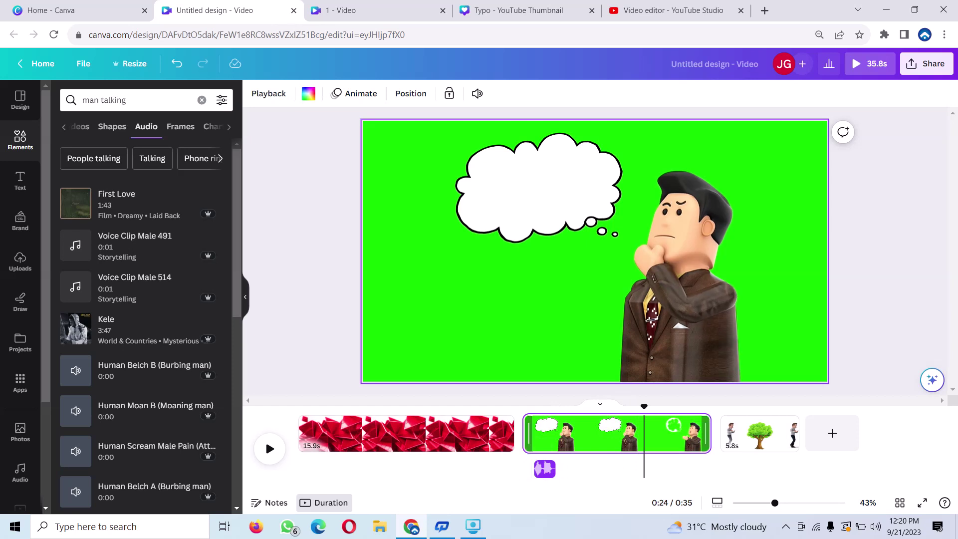
left_click(531, 433)
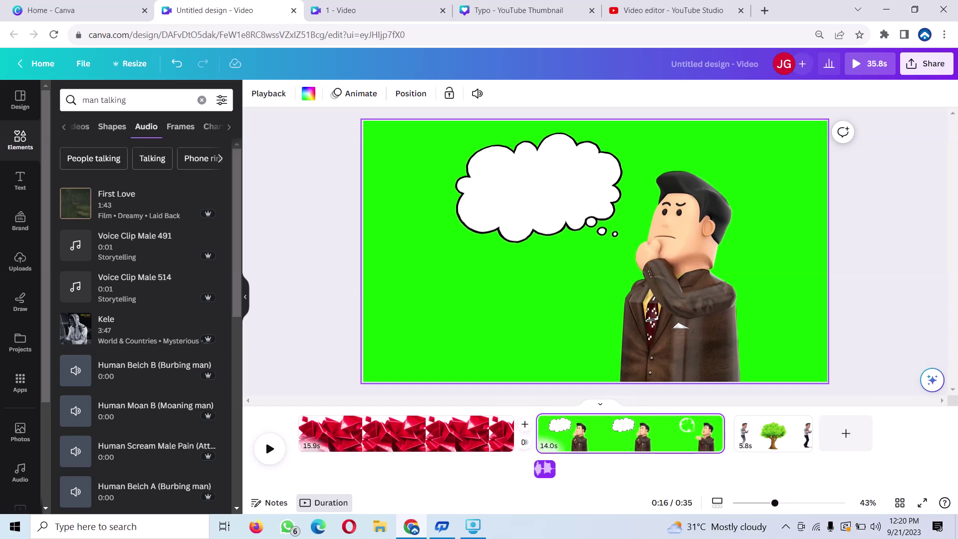
left_click(544, 433)
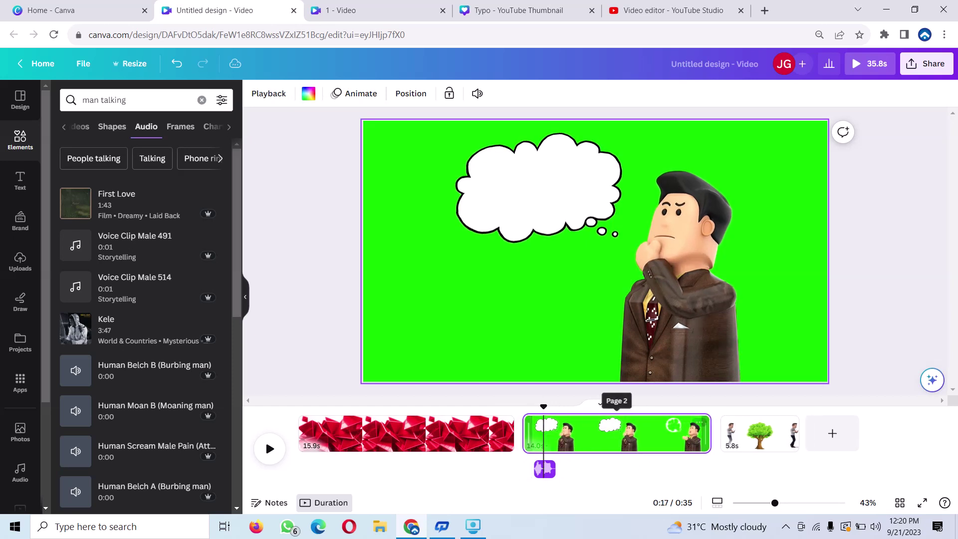
left_click_drag(527, 433, 654, 433)
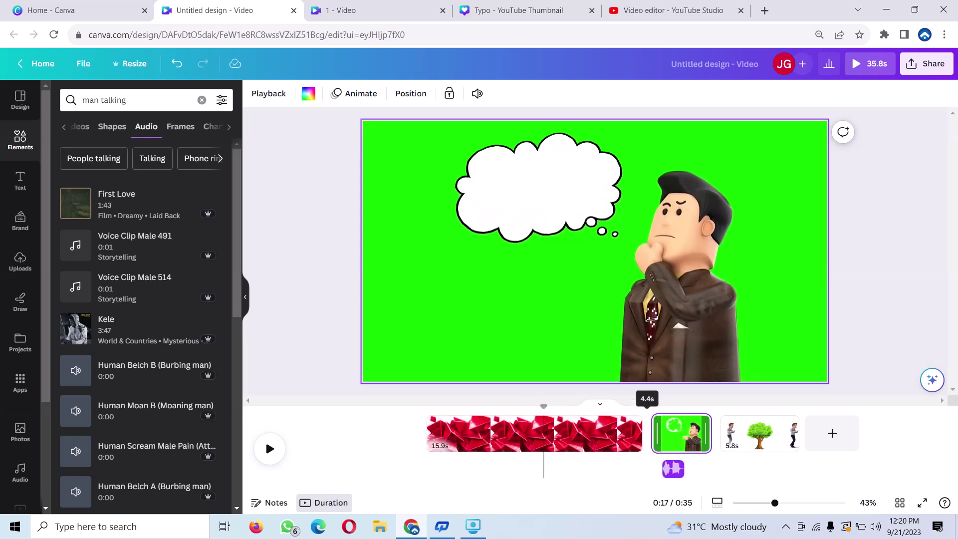
left_click_drag(655, 433, 663, 433)
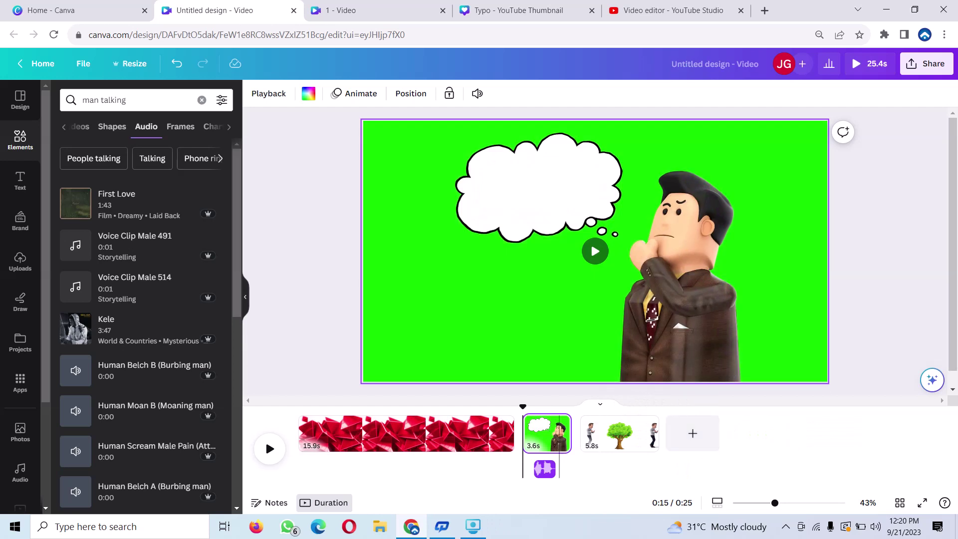
left_click(544, 469)
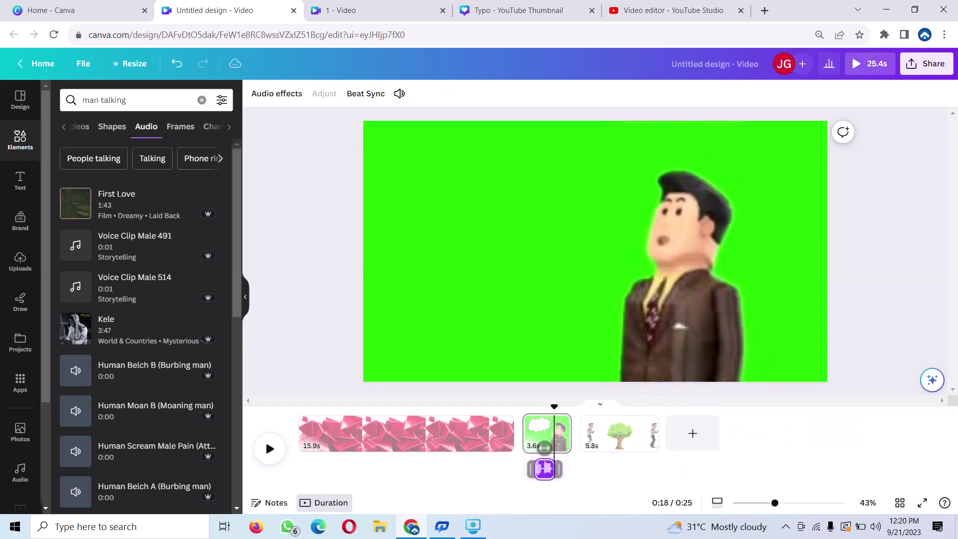
mouse_move(545, 448)
left_mouse_down()
mouse_move(560, 447)
mouse_move(552, 447)
left_mouse_up()
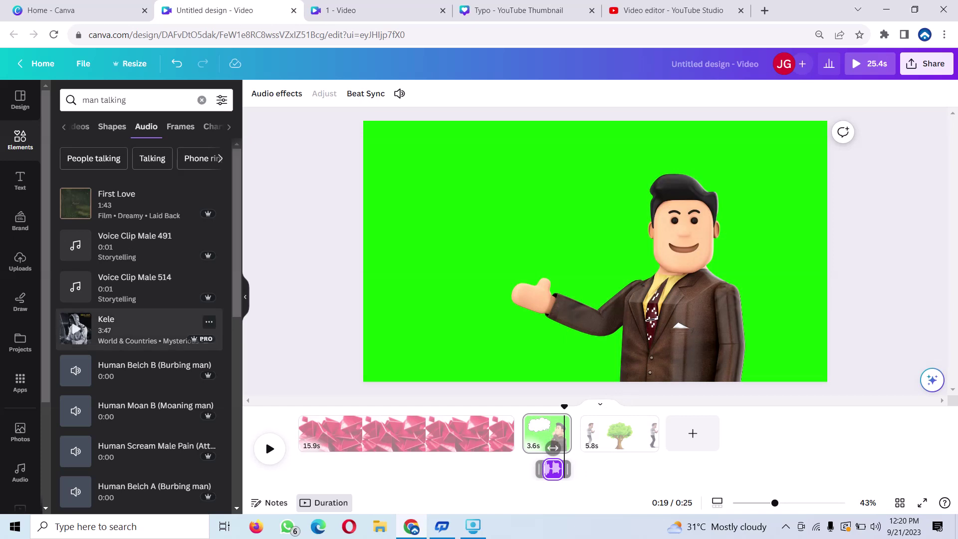
mouse_move(135, 204)
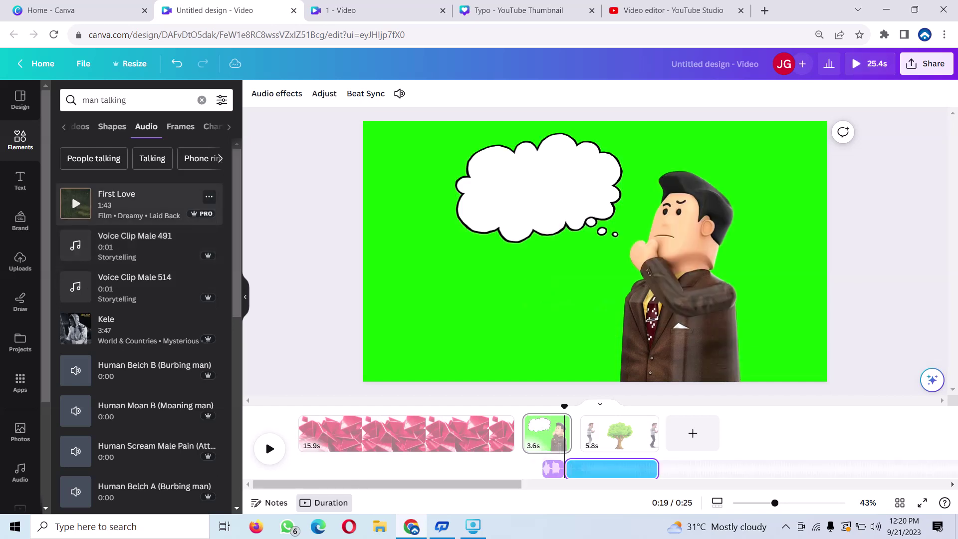
Step: Place the First Love music track under page 3 and preview the 25.4-second video
left_click_drag(71, 193, 596, 249)
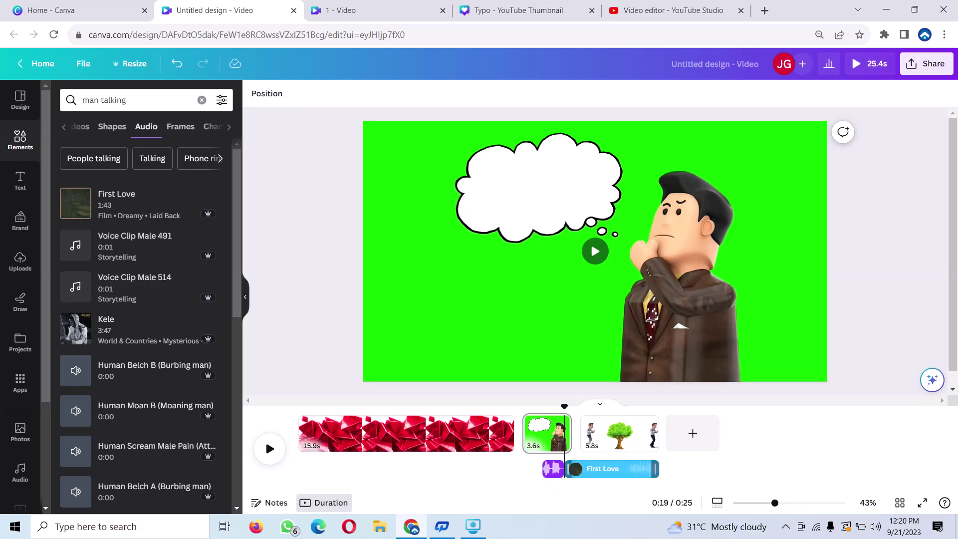
left_click(611, 469)
key("space")
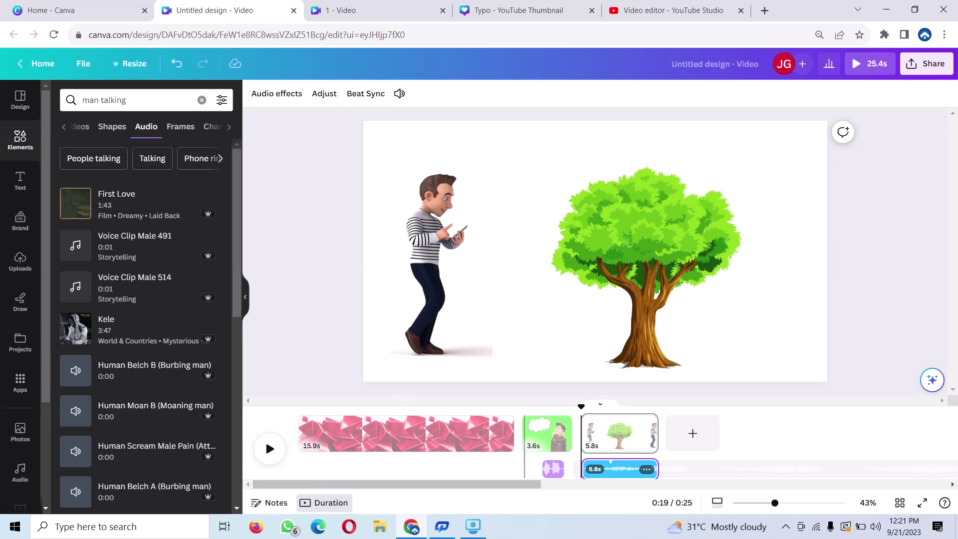
key("Escape")
key("space")
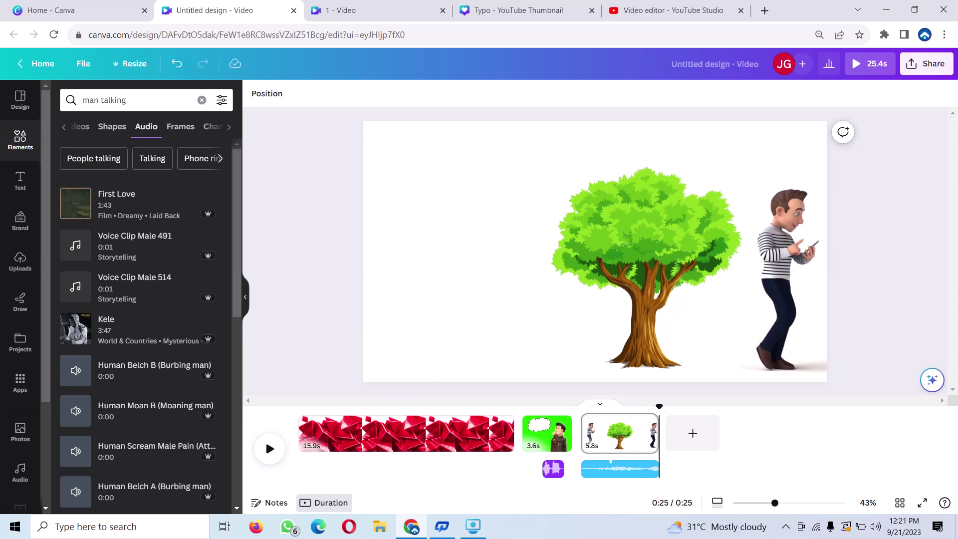
Step: Download all 3 pages as an MP4 Video from the Share menu
left_click(926, 63)
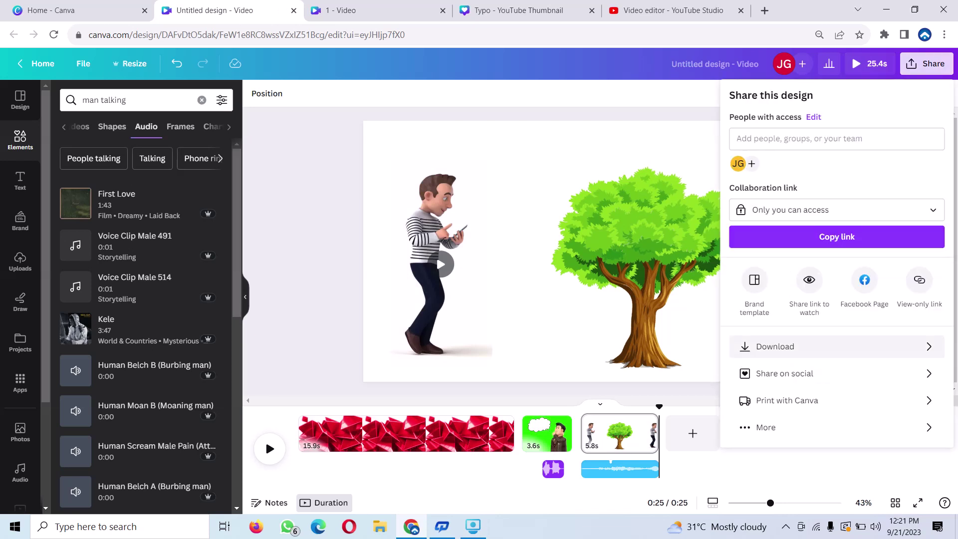
left_click(778, 346)
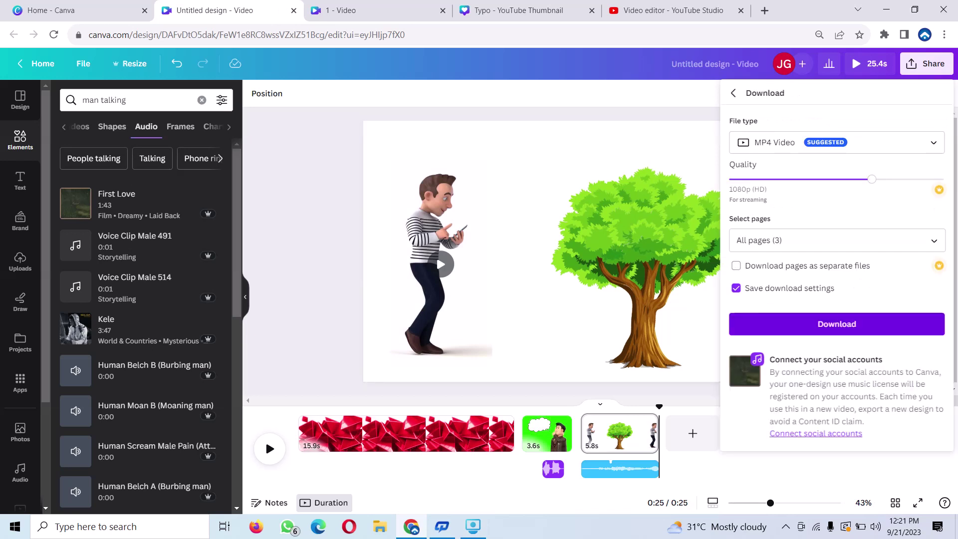
left_click(836, 324)
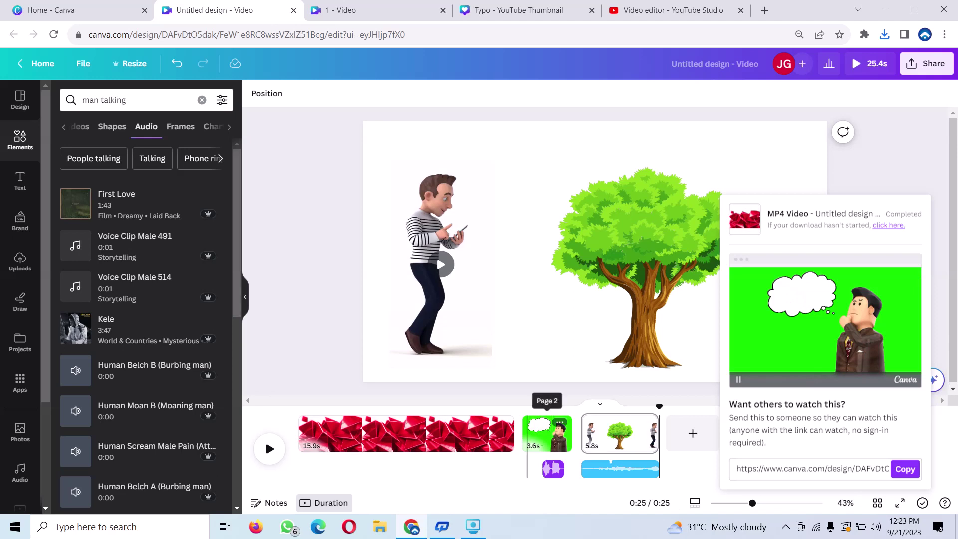
Step: Dismiss the download notice and replay the video from the thinking-man page
left_click(529, 433)
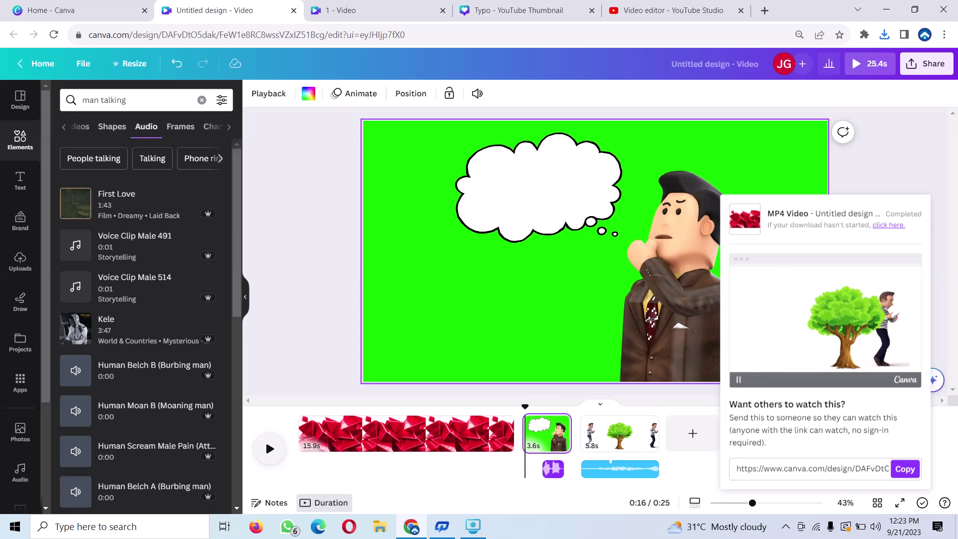
key("Escape")
key("space")
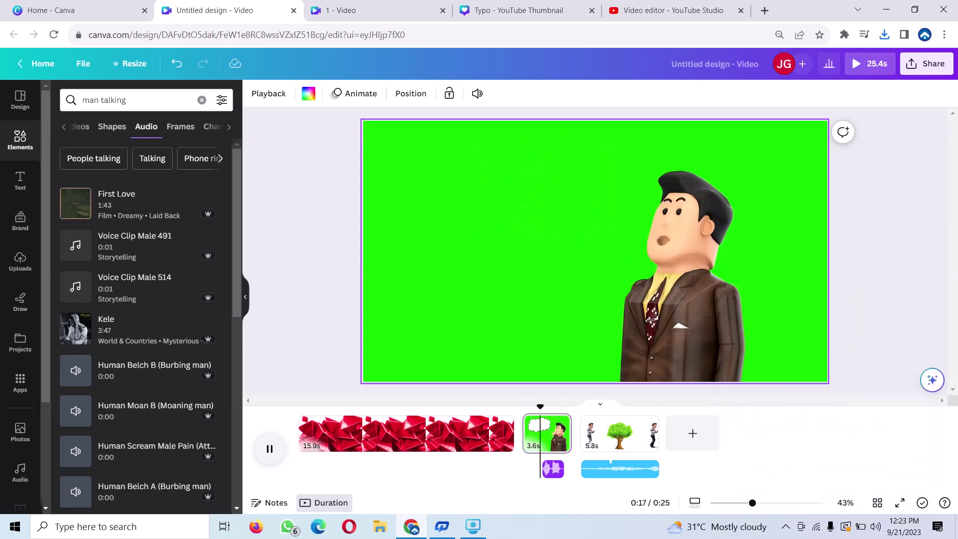